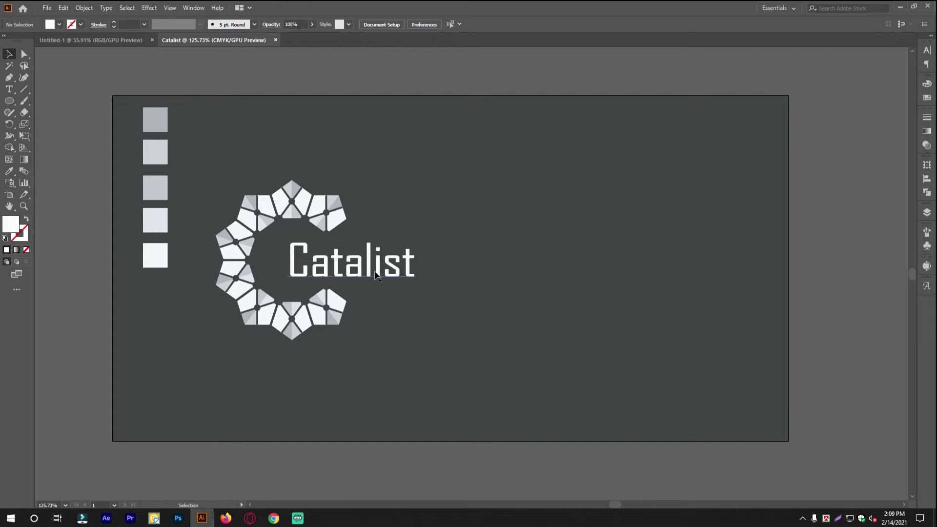
Step: Create a white five-sided polygon with a 10 pt radius on an empty area near the Catalist logo
left_click_drag(14, 104, 49, 137)
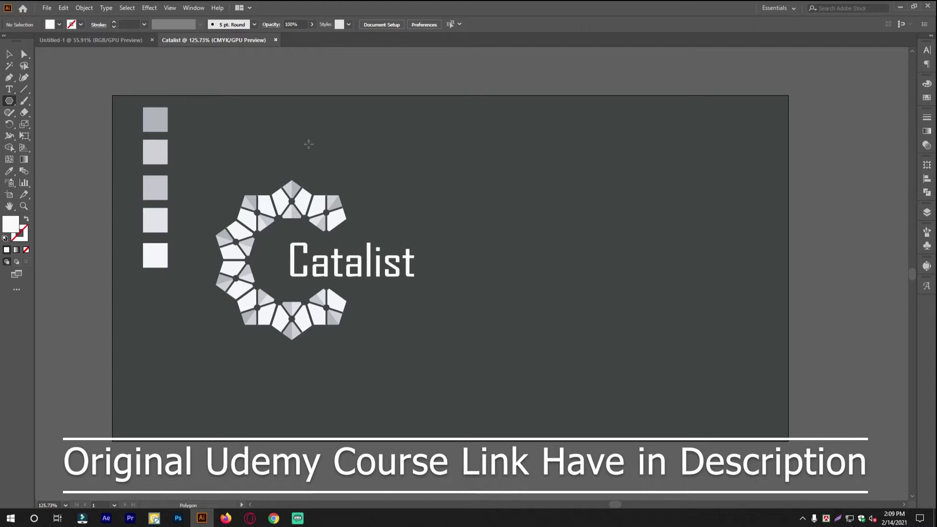
left_click_drag(10, 101, 49, 136)
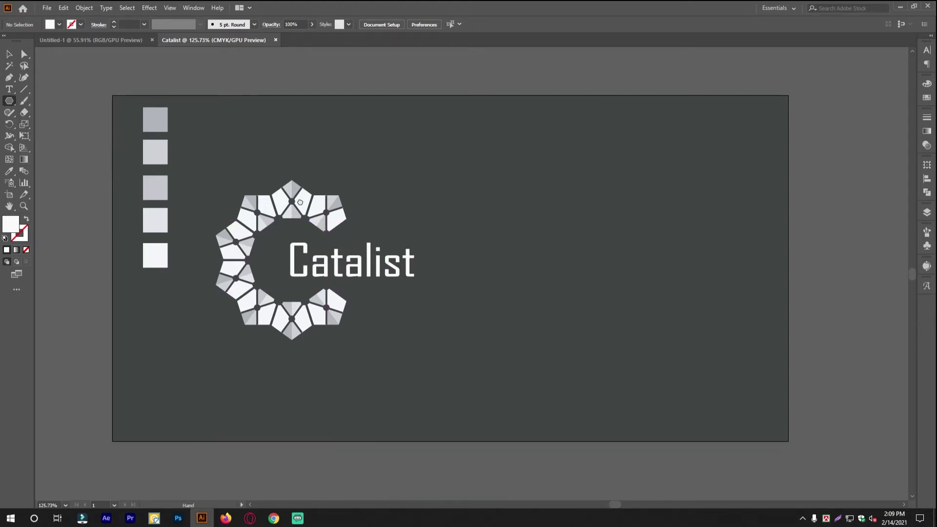
scroll(485, 230, "up", 5)
scroll(345, 266, "up", 1)
left_click(358, 245)
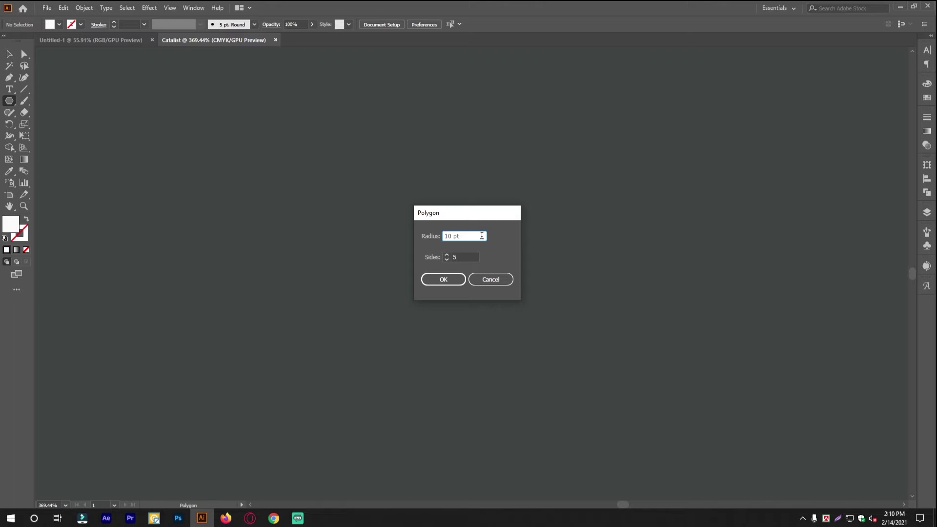
key("Tab")
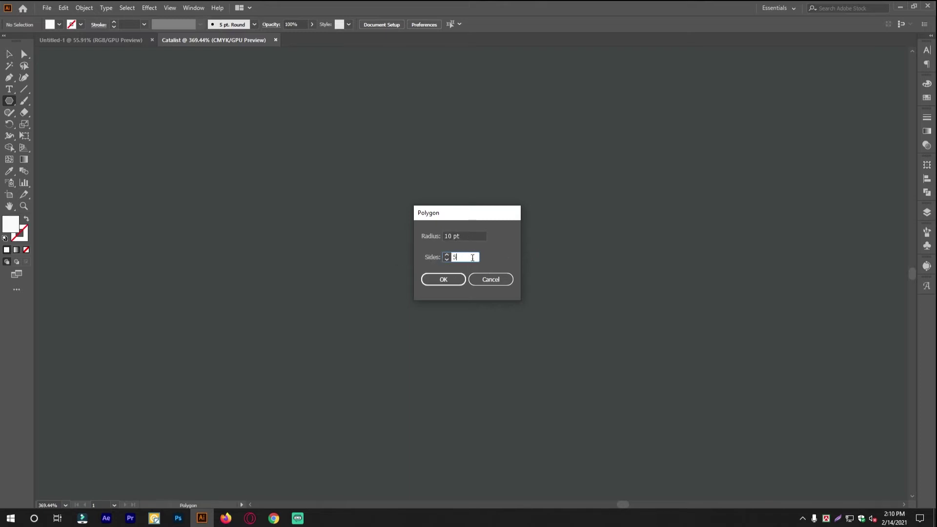
type("6")
left_click(438, 281)
left_click(8, 54)
left_click(462, 179)
scroll(424, 233, "up", 5)
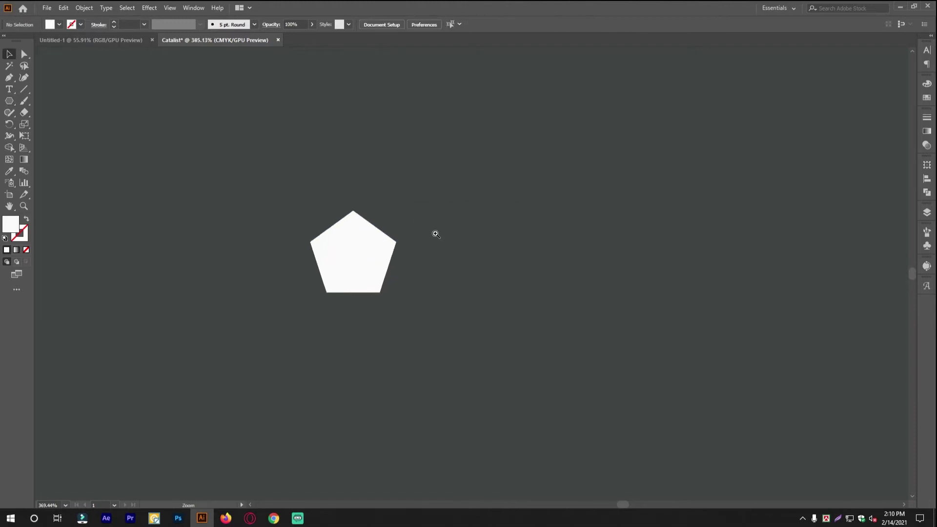
scroll(418, 256, "up", 1)
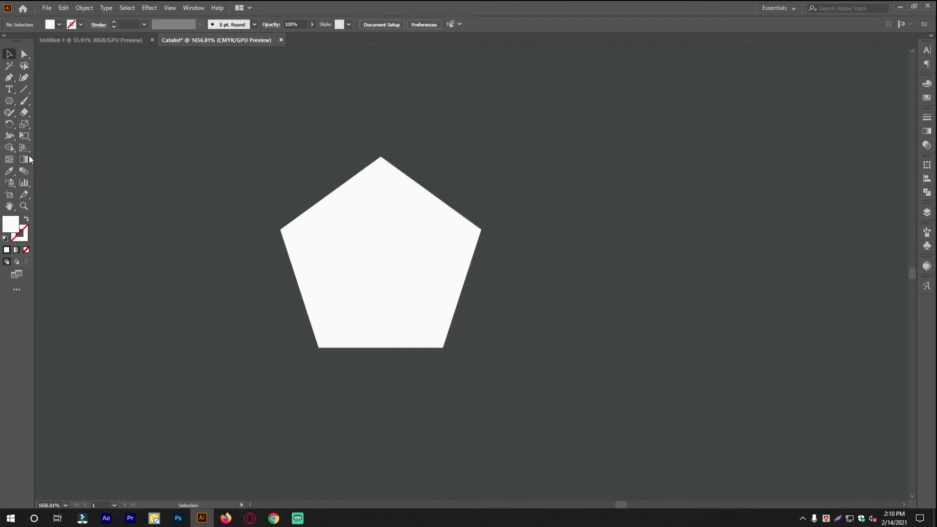
left_click(385, 171)
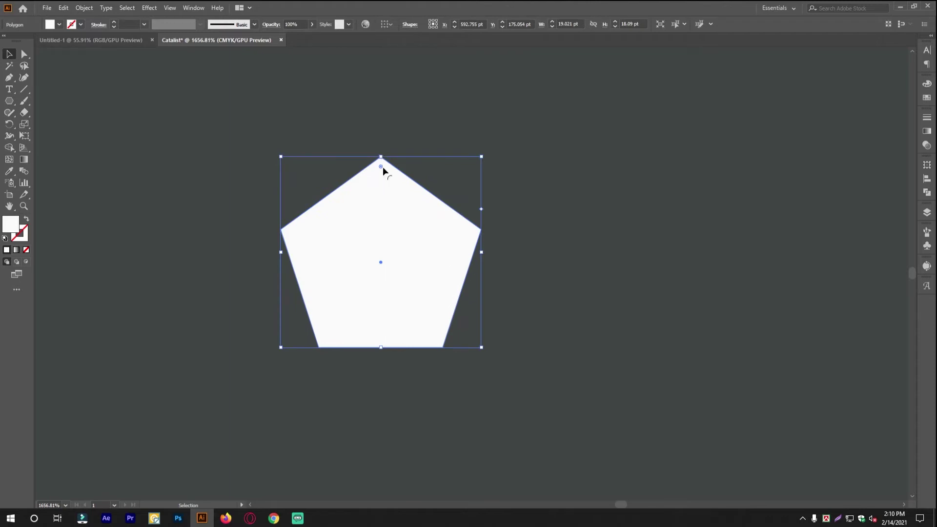
left_click(639, 303)
scroll(435, 255, "up", 2)
scroll(445, 244, "down", 1)
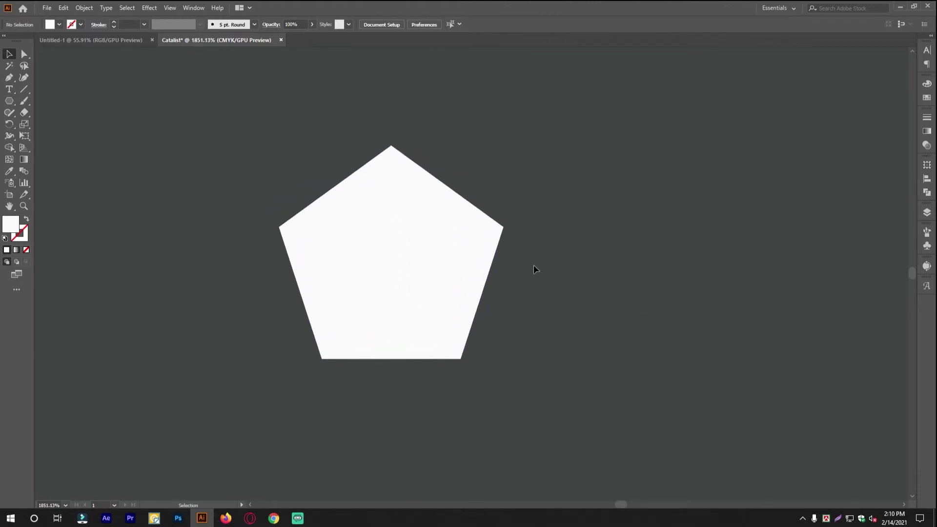
key("ctrl+z")
left_click_drag(473, 268, 492, 285)
key("ctrl+shift+a")
scroll(392, 268, "up", 3)
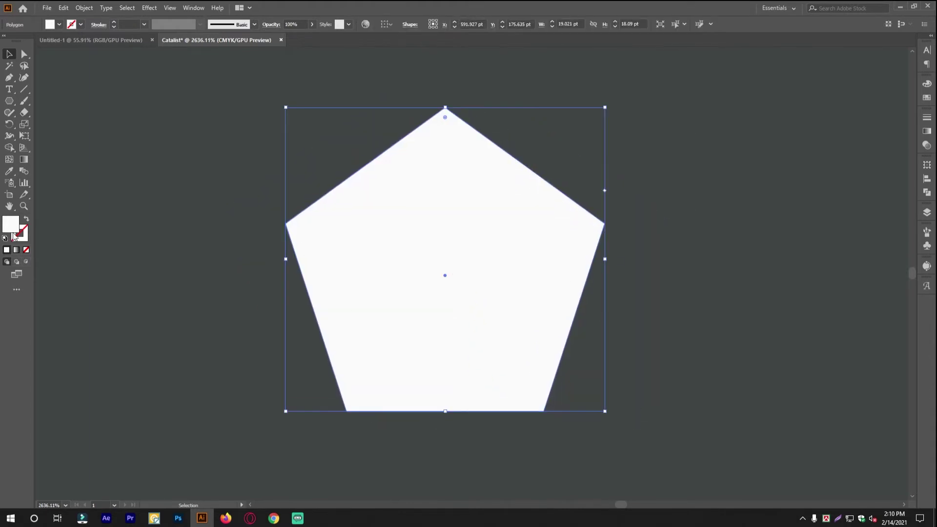
scroll(205, 261, "down", 1)
scroll(412, 254, "right", 2)
scroll(443, 263, "up", 1)
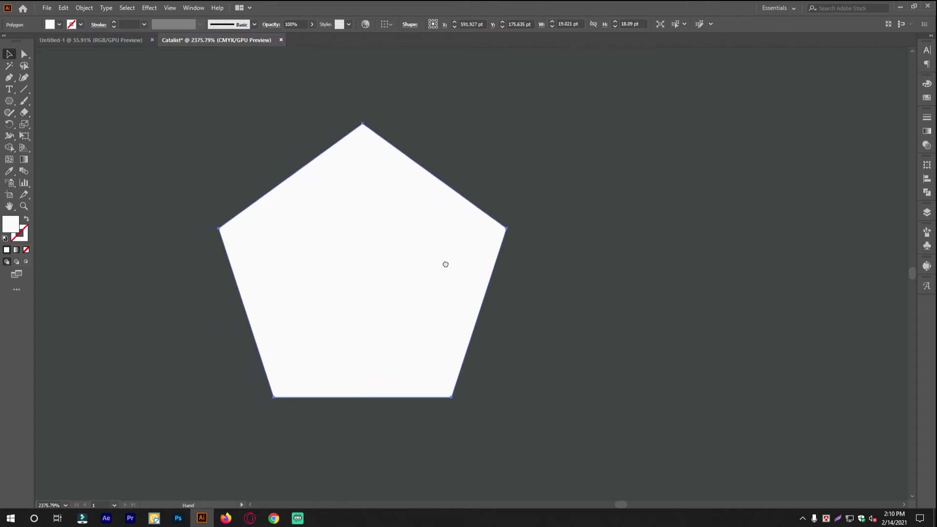
left_click(566, 261)
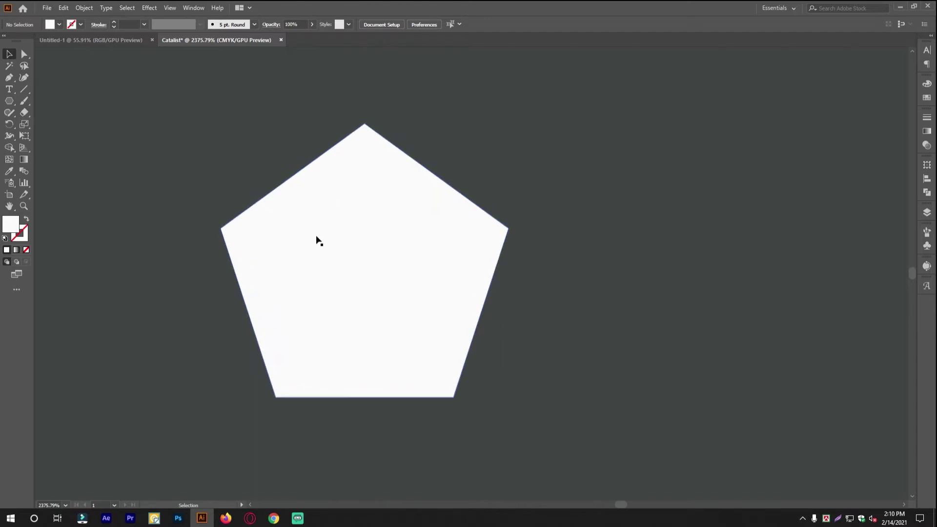
Step: Draw a small white five-pointed star about 6.3 pt wide and place it beside the pentagon
left_click_drag(9, 101, 39, 146)
left_click_drag(124, 137, 157, 175)
key("v")
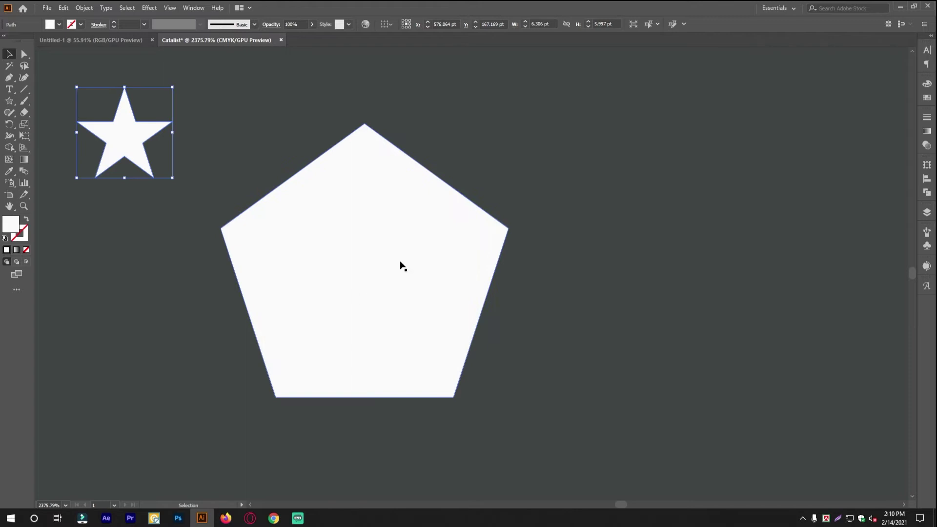
left_click_drag(151, 123, 680, 248)
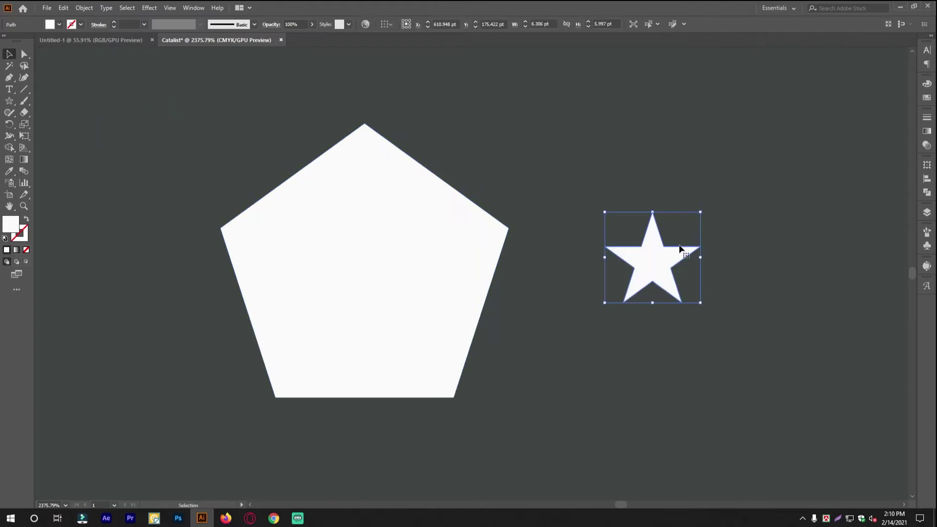
Step: Draw a straight line from the pentagon's lower-right corner to its left corner, snapping to both corners
left_click(26, 90)
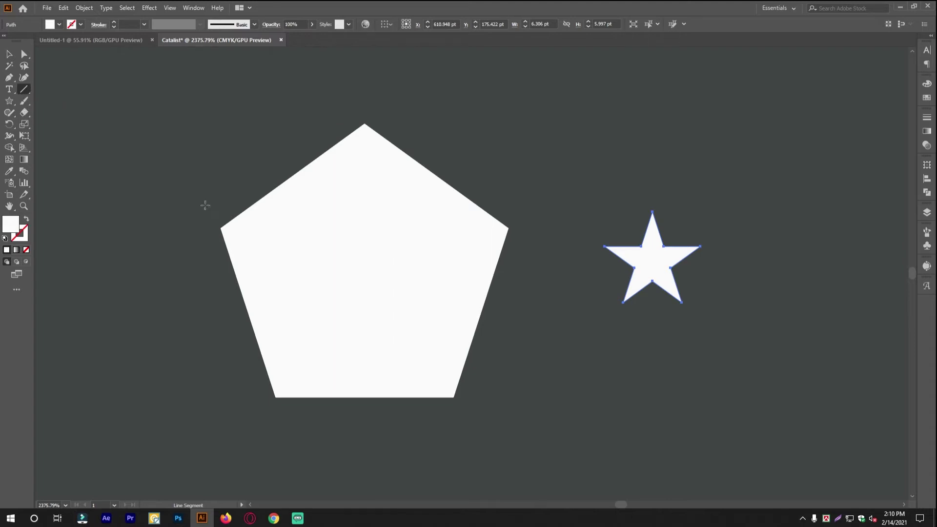
scroll(397, 331, "up", 1)
scroll(415, 331, "up", 1)
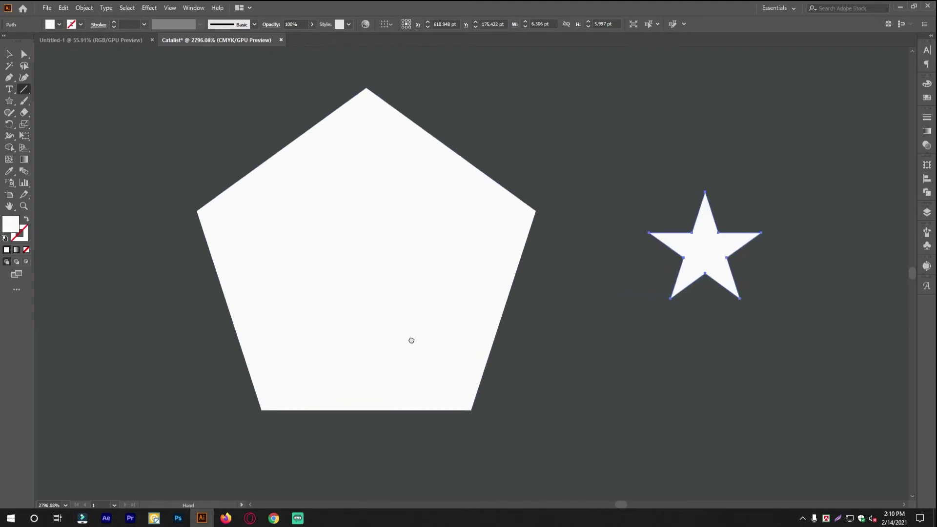
scroll(376, 344, "up", 1)
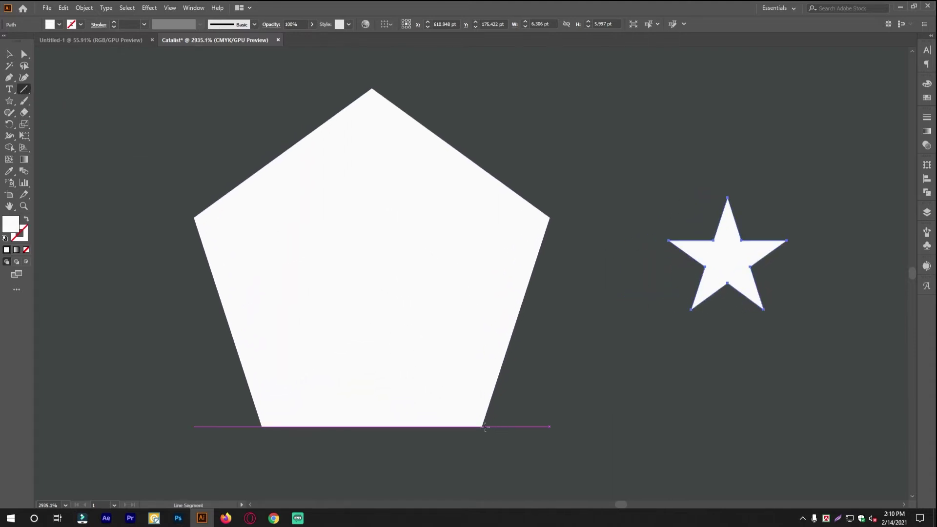
left_click_drag(481, 426, 194, 217)
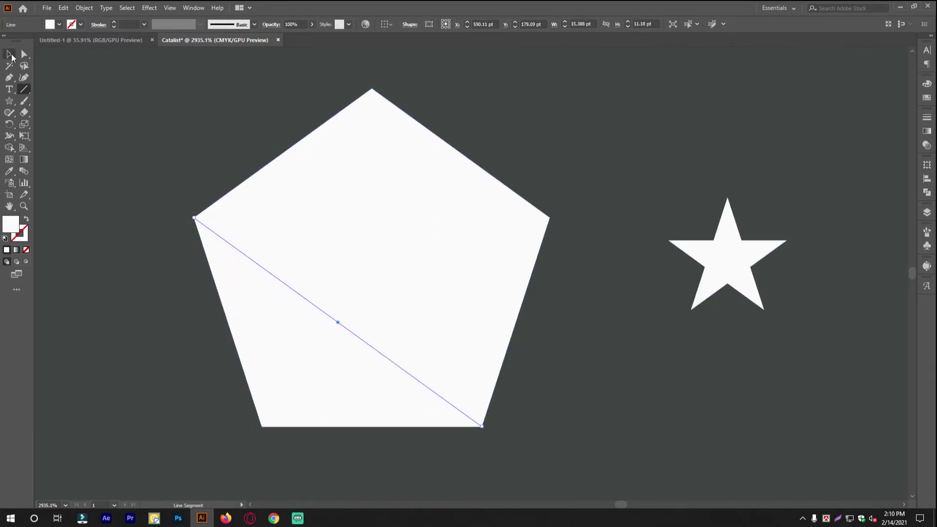
Step: Swap the diagonal line's fill and stroke, and set its 1 pt stroke colour to black
left_click(11, 55)
left_click(26, 220)
double_click(24, 234)
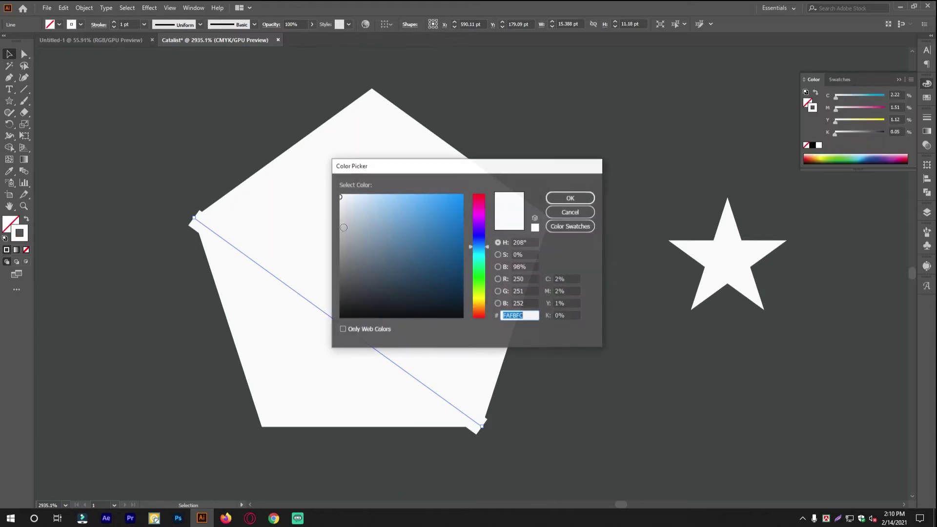
left_click(570, 197)
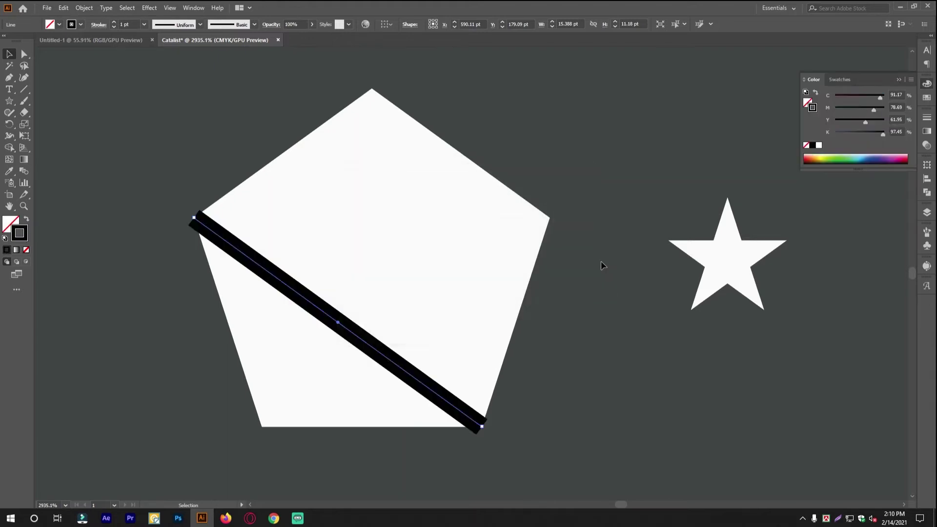
Step: Draw the four remaining black diagonals between the pentagon's corners to complete a five-pointed star inside it
left_click(24, 89)
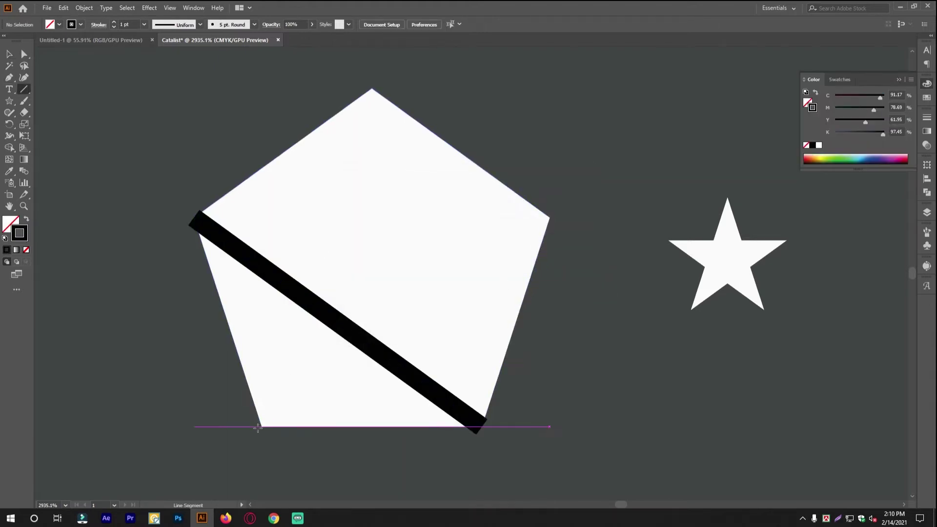
left_click_drag(262, 425, 549, 218)
left_click_drag(195, 217, 549, 218)
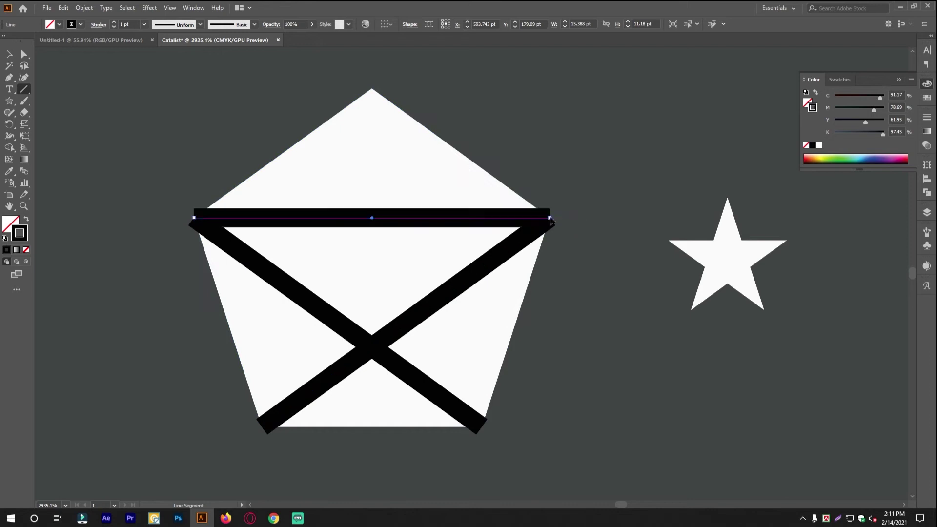
left_click_drag(372, 90, 261, 426)
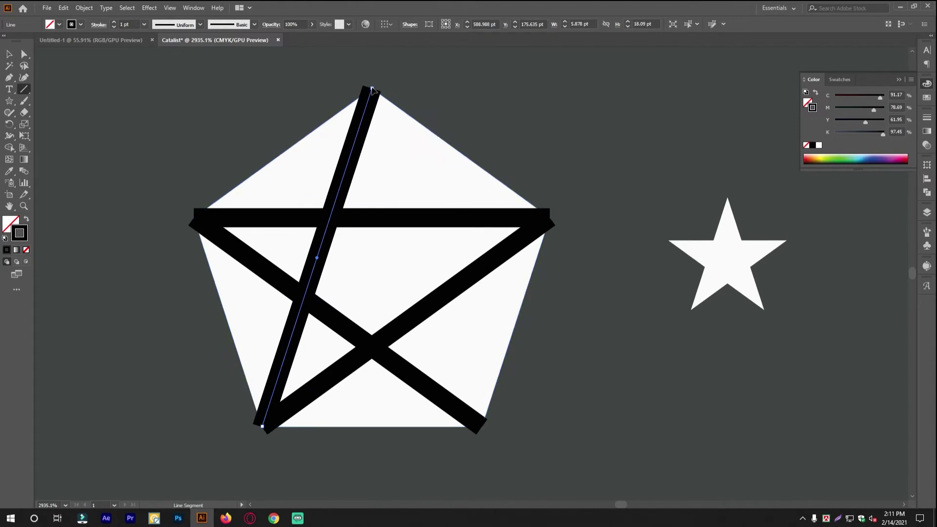
left_click_drag(483, 425, 372, 88)
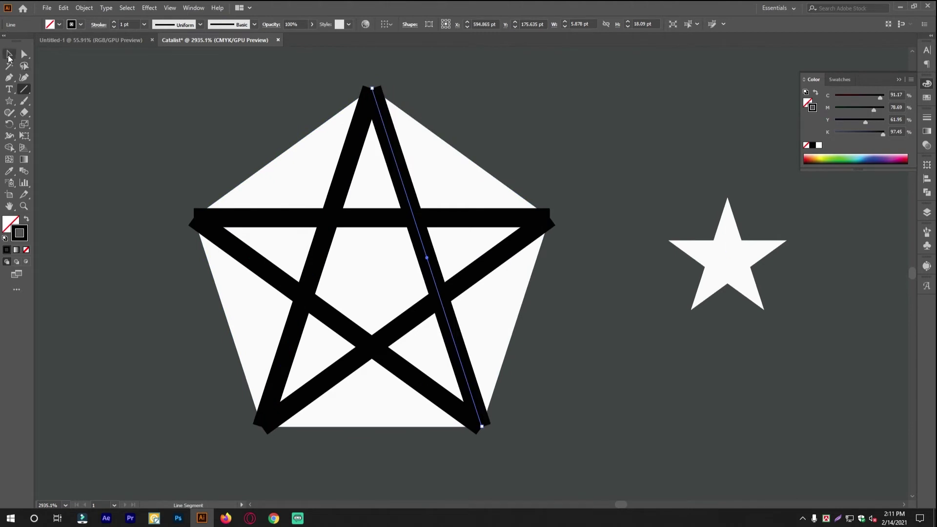
left_click(9, 54)
key("ctrl+shift+a")
Step: Delete the small white star beside the pentagon
scroll(419, 236, "down", 3)
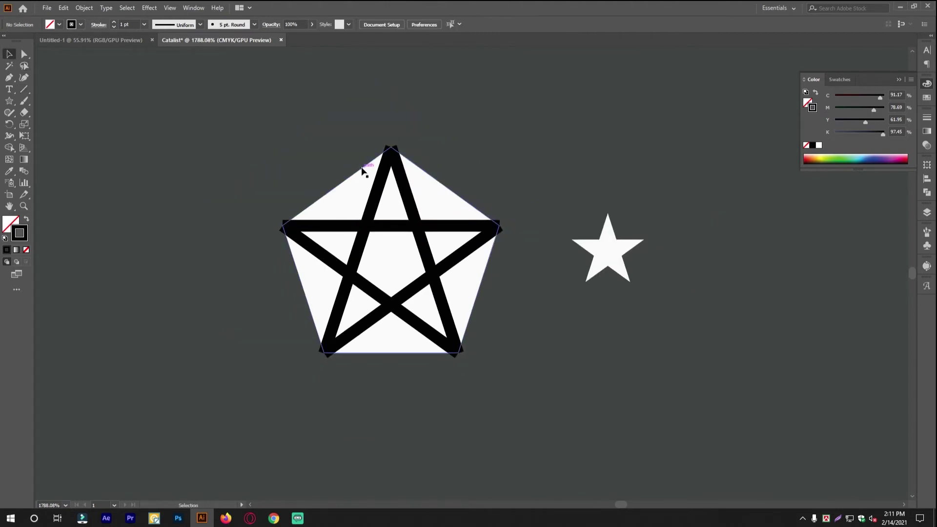
scroll(364, 172, "up", 2)
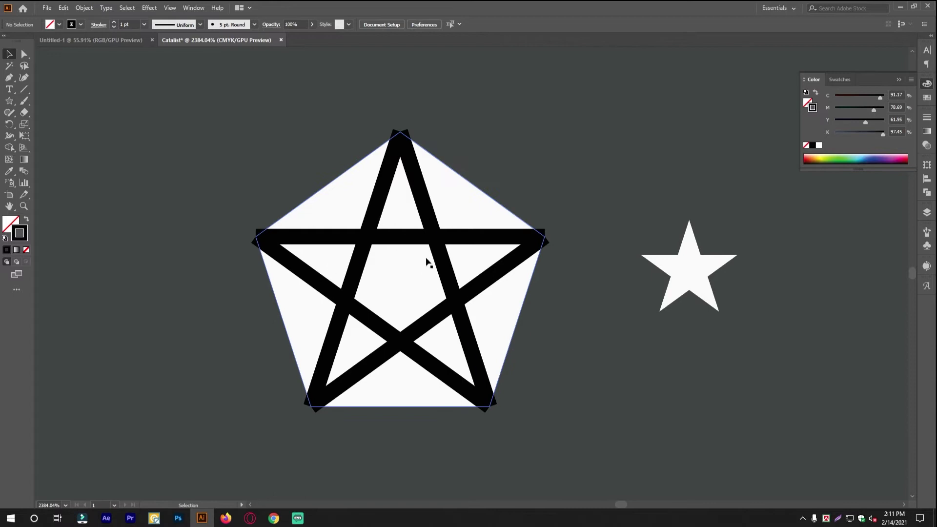
scroll(623, 356, "up", 1)
left_click(682, 280)
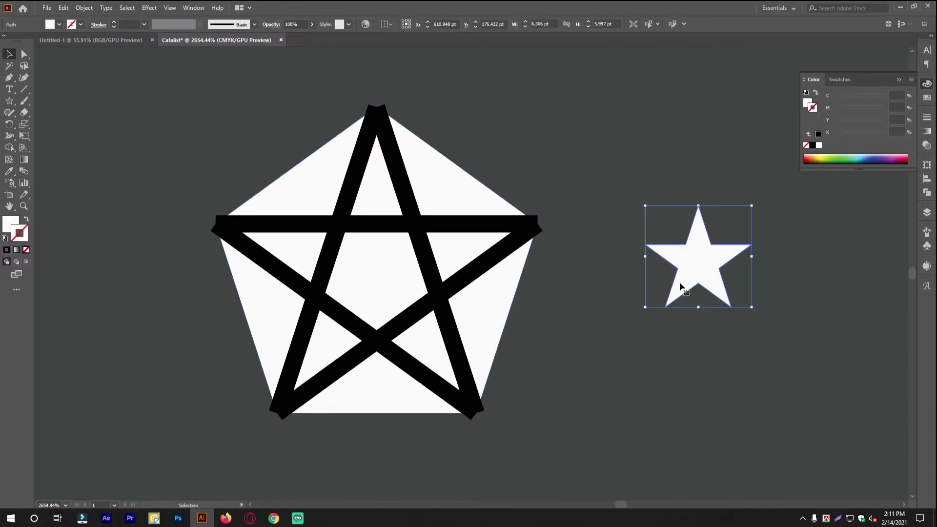
key("Delete")
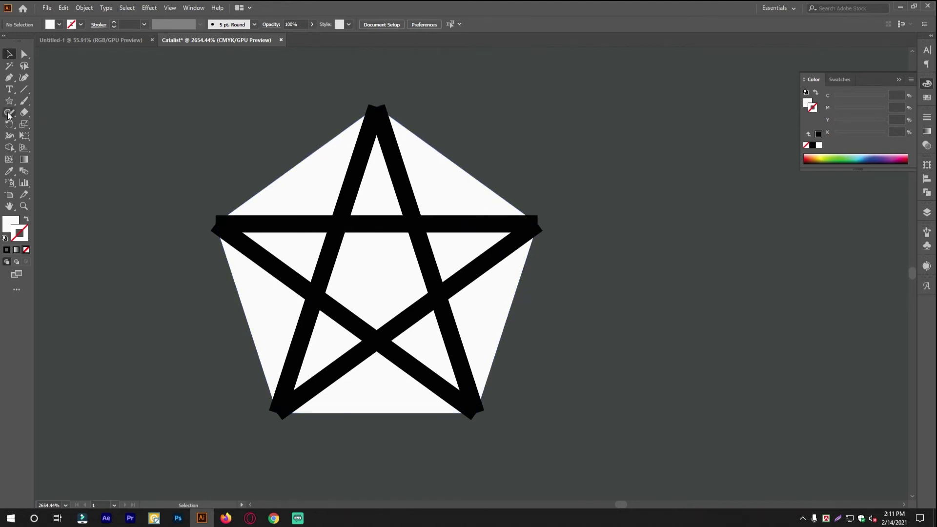
Step: Draw black lines about 18.09 pt long from the pentagon's two lower corners to the midpoints of the opposite upper edges
left_click(23, 91)
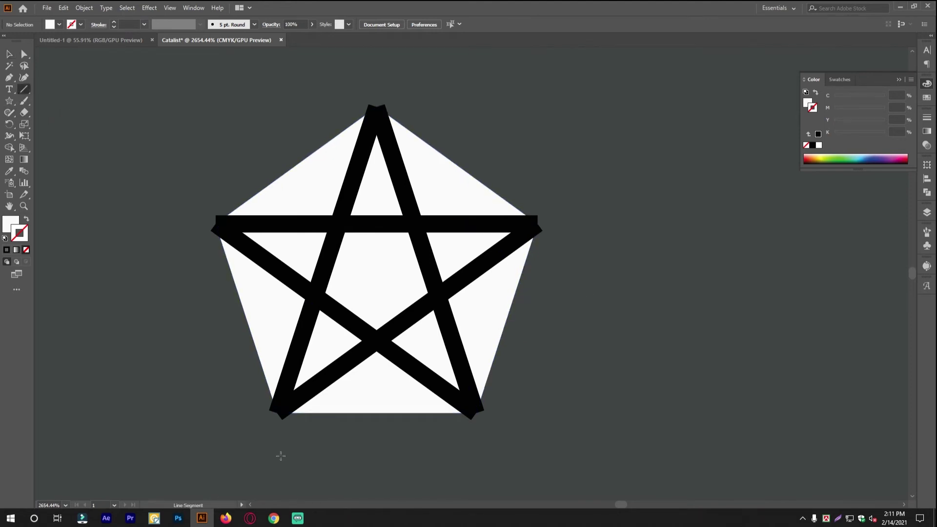
scroll(432, 361, "up", 1)
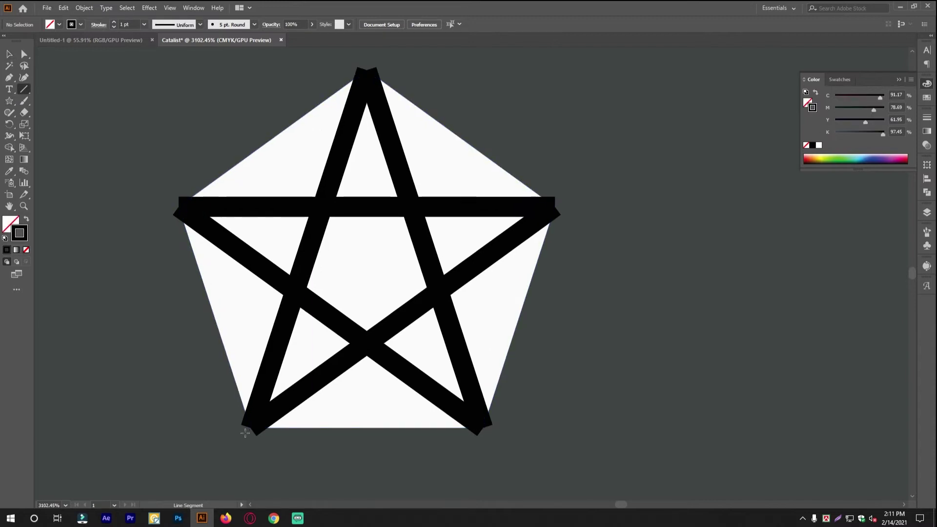
left_click_drag(251, 427, 461, 138)
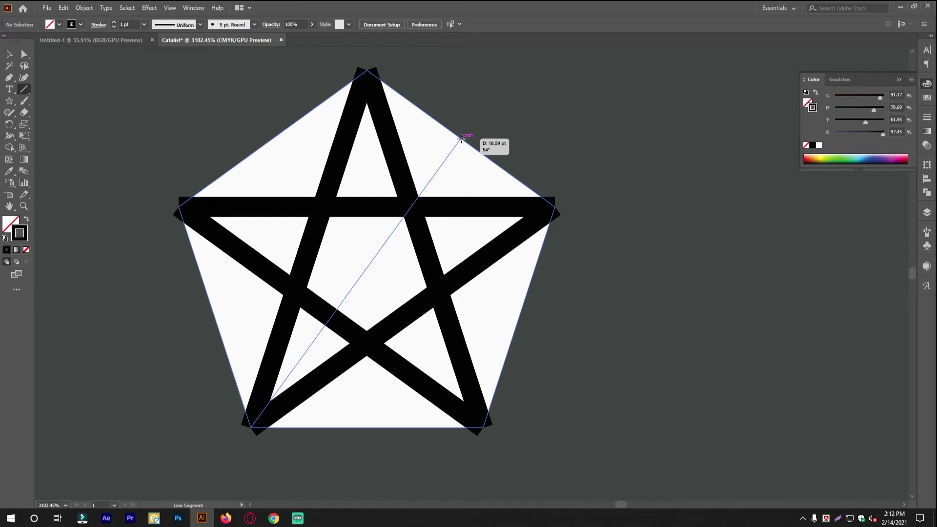
left_click_drag(460, 139, 460, 138)
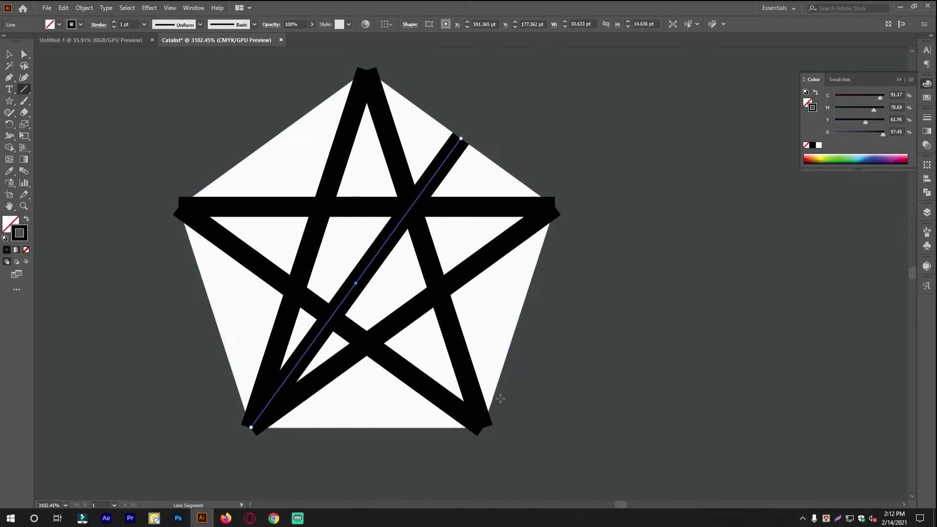
left_click_drag(482, 429, 272, 137)
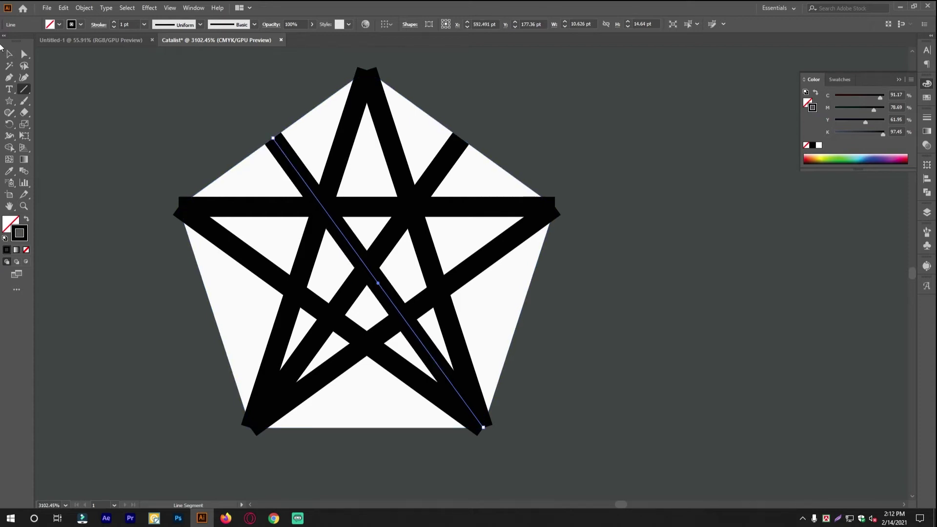
left_click(9, 53)
left_click(450, 163, "shift")
left_click(450, 163, "shift")
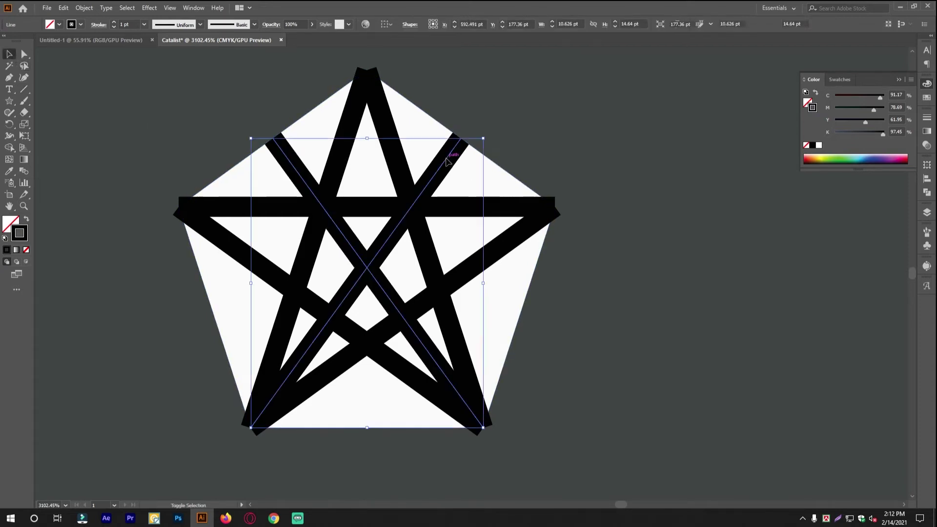
left_click(488, 176, "shift")
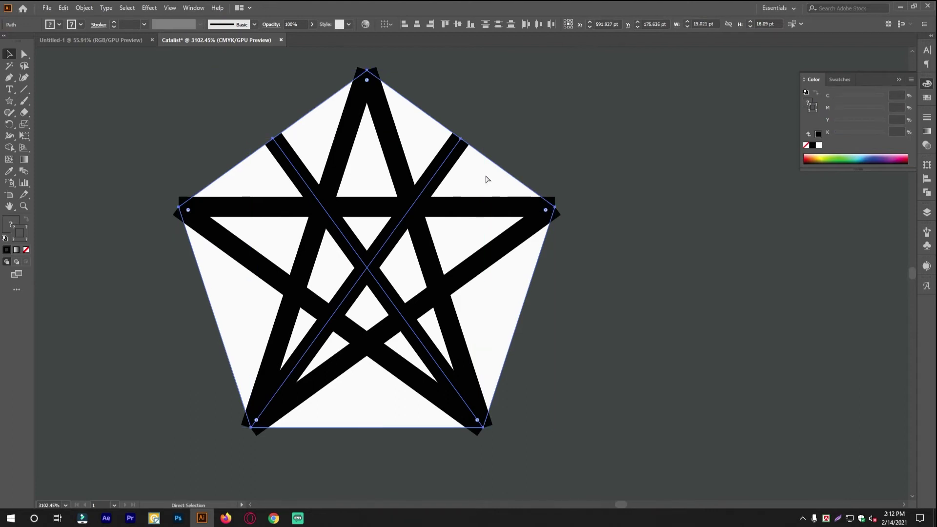
left_click_drag(622, 305, 530, 214)
left_click(568, 221)
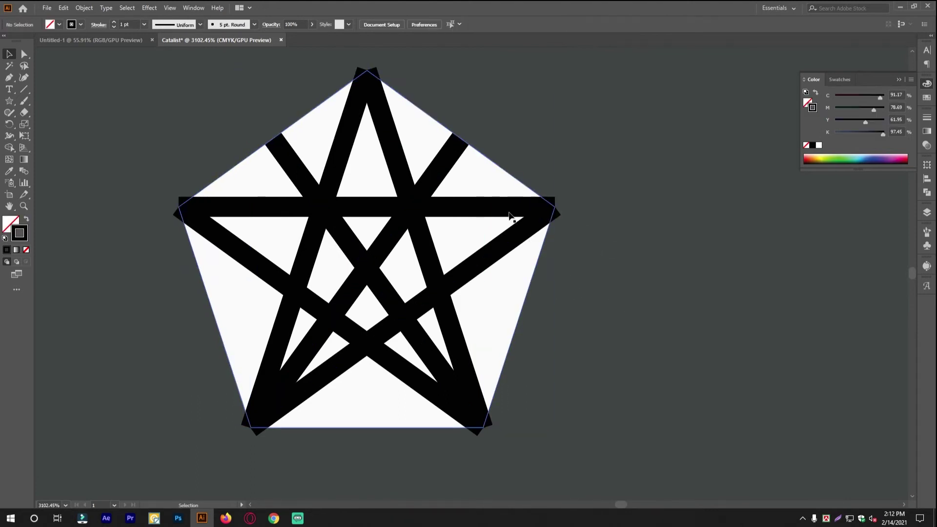
Step: Delete the five diagonals that form the star, keeping the two lines from the lower corners to the opposite upper edges
double_click(505, 210)
double_click(597, 215)
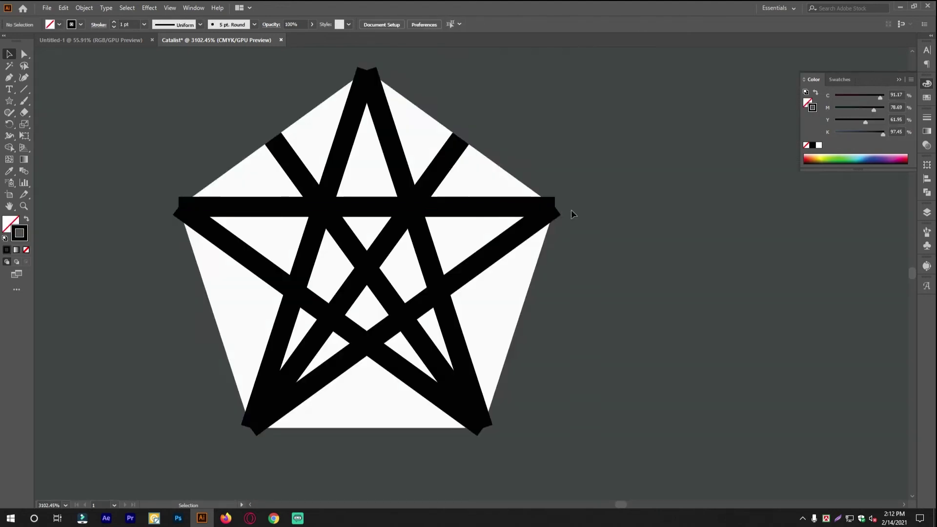
left_click(501, 207)
key("Delete")
left_click(510, 244)
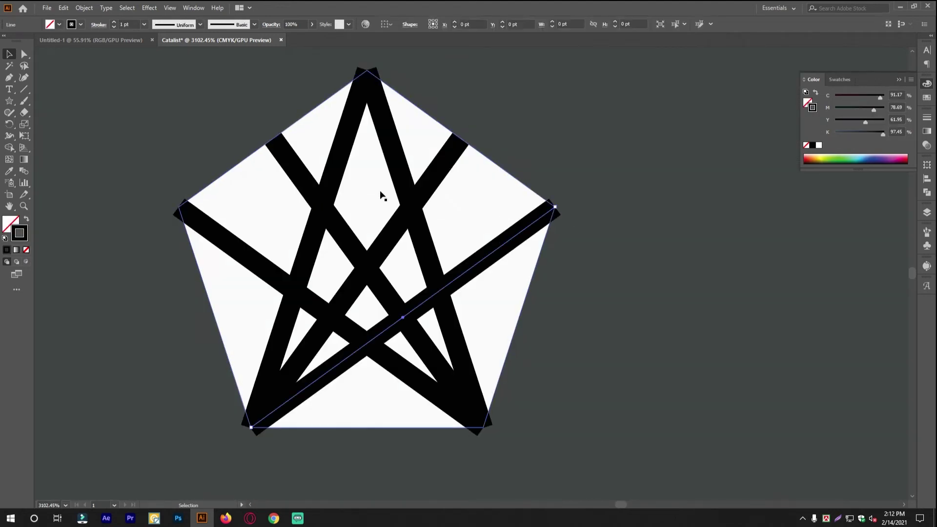
key("Delete")
left_click(387, 156)
key("Delete")
left_click(345, 157)
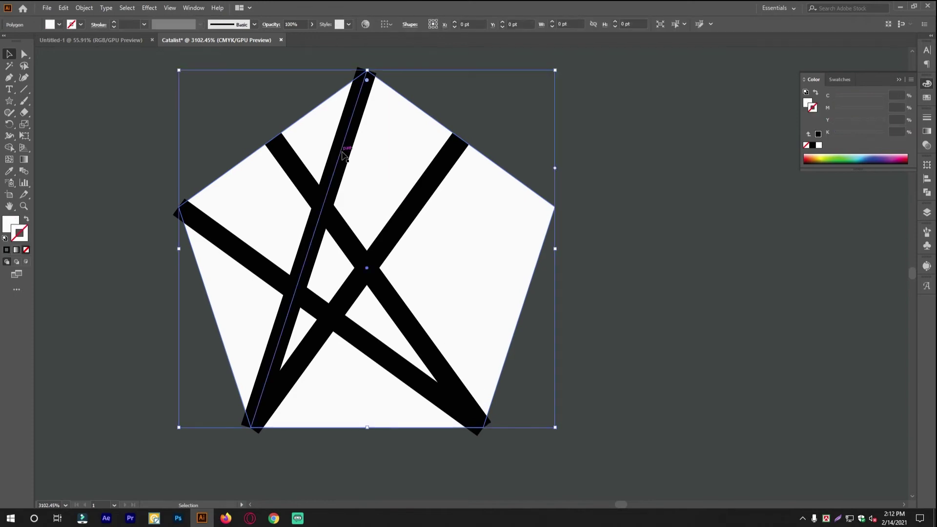
key("Delete")
left_click(248, 257)
key("Delete")
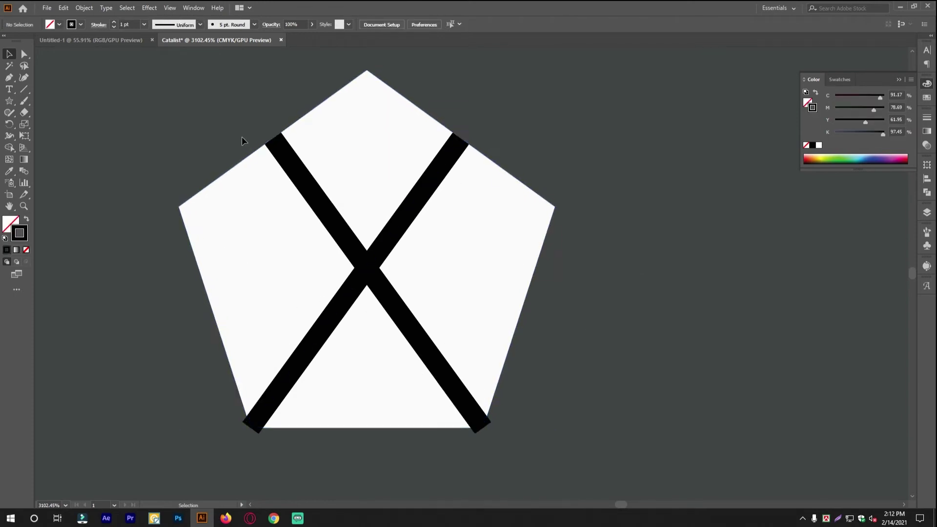
Step: Select the two remaining crossing lines and enlarge them slightly to about 11.99 by 14.94 pt, extending past the pentagon's edges
left_click(395, 347, "alt")
left_click_drag(368, 349, 415, 348)
left_click(411, 334)
left_click(413, 330)
left_click(388, 245, "shift")
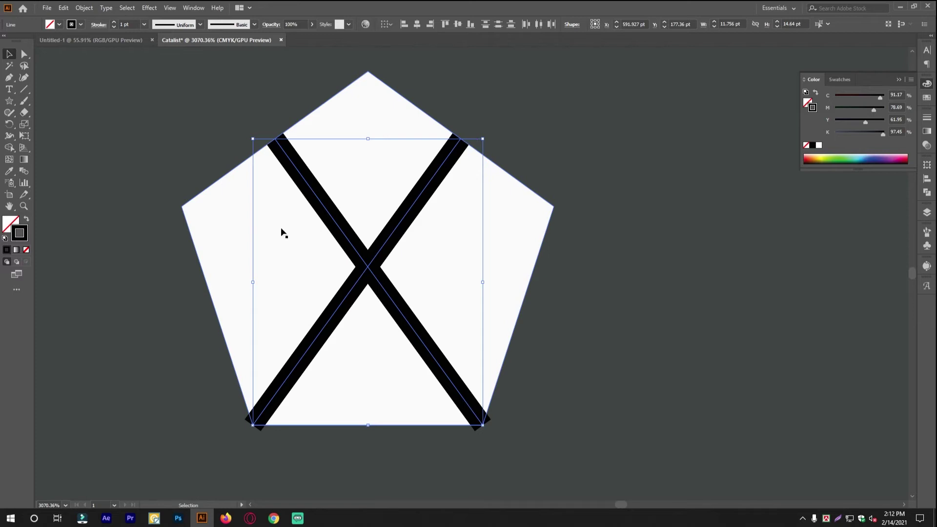
left_click_drag(482, 137, 486, 133)
Step: Expand the fill and stroke of the two crossing lines to convert them into filled shapes
key("z")
left_click(514, 204)
left_click_drag(515, 204, 464, 275)
key("v")
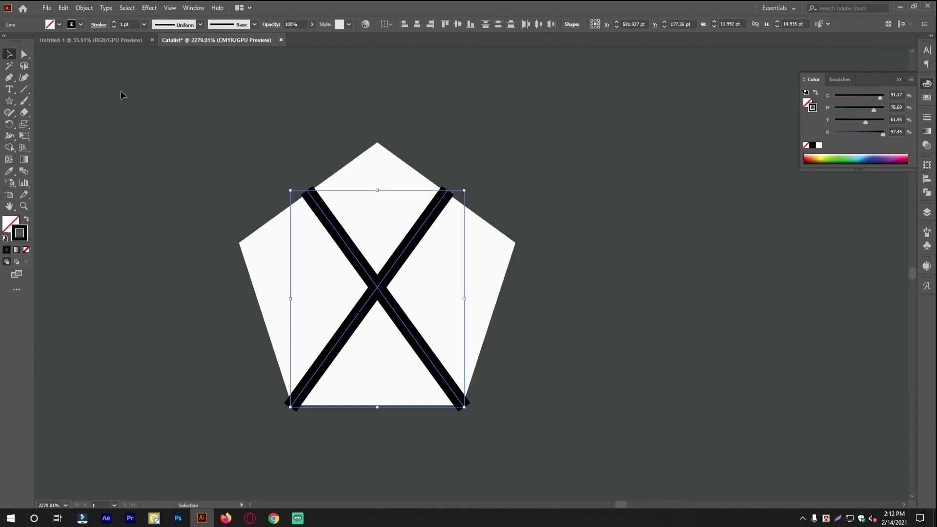
left_click(87, 8)
left_click(112, 123)
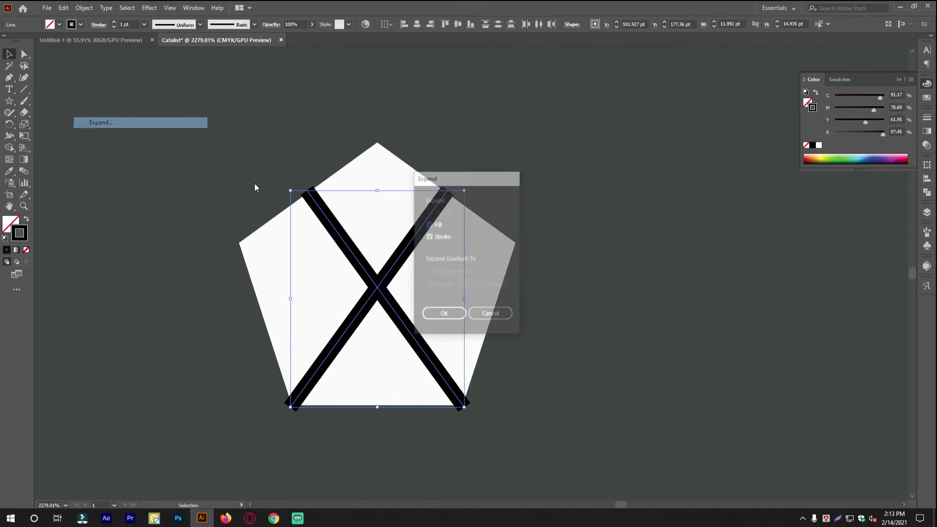
left_click(443, 315)
left_click(617, 318)
Step: Compare the divided pentagon with the original Catalist logo, examining the round cut-outs at each pentagon's centre and lower corners
key("z")
left_click_drag(385, 289, 252, 273)
left_click_drag(314, 297, 669, 285)
left_click_drag(669, 285, 639, 285)
left_click_drag(283, 201, 343, 199)
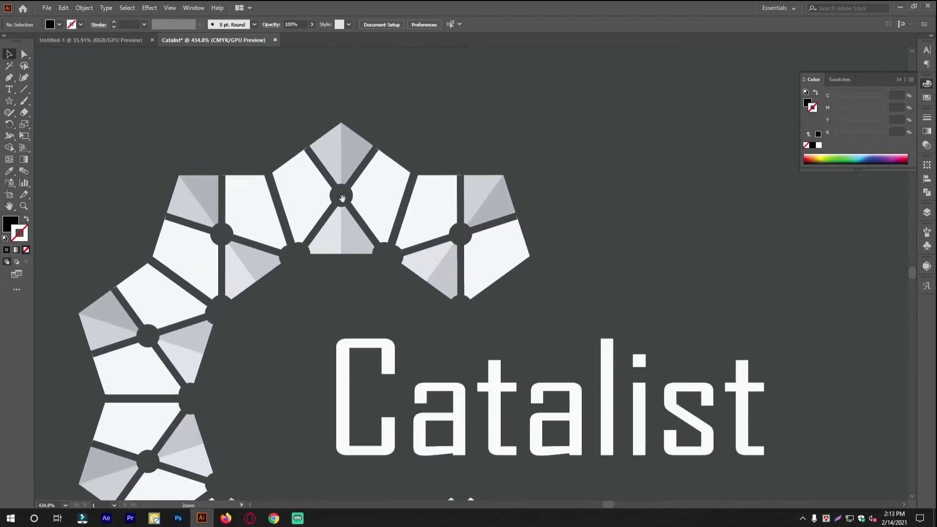
left_click_drag(553, 244, 104, 252)
left_click_drag(607, 266, 201, 263)
left_click_drag(622, 311, 763, 364)
left_click_drag(329, 352, 407, 291)
left_click_drag(408, 290, 431, 314)
Step: Draw a black circle centred on the point where the two lines cross
left_click(9, 105)
left_click(53, 124)
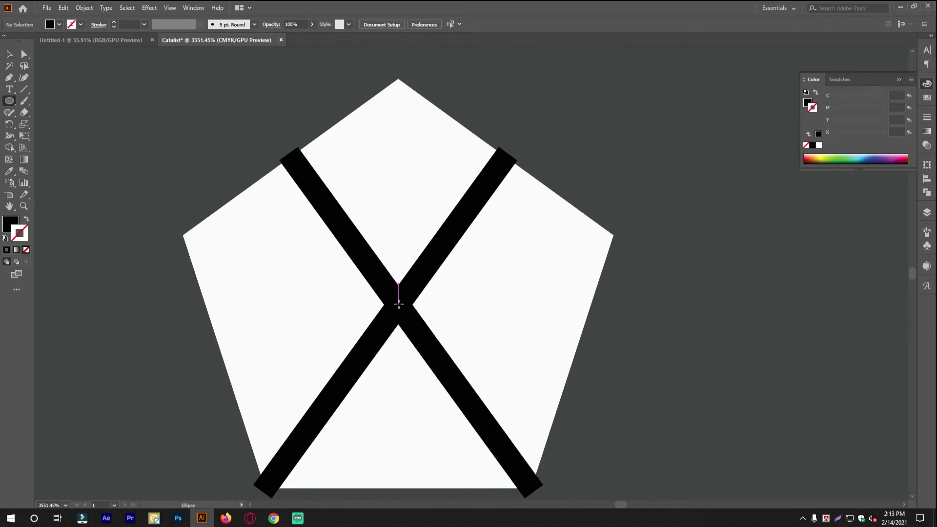
left_click_drag(398, 304, 413, 342)
left_click(9, 54)
left_click(177, 136)
Step: Duplicate the central circle onto the pentagon's lower-left and lower-right corners
scroll(418, 324, "up", 1)
scroll(366, 328, "down", 2)
scroll(369, 372, "up", 1)
scroll(368, 372, "up", 2)
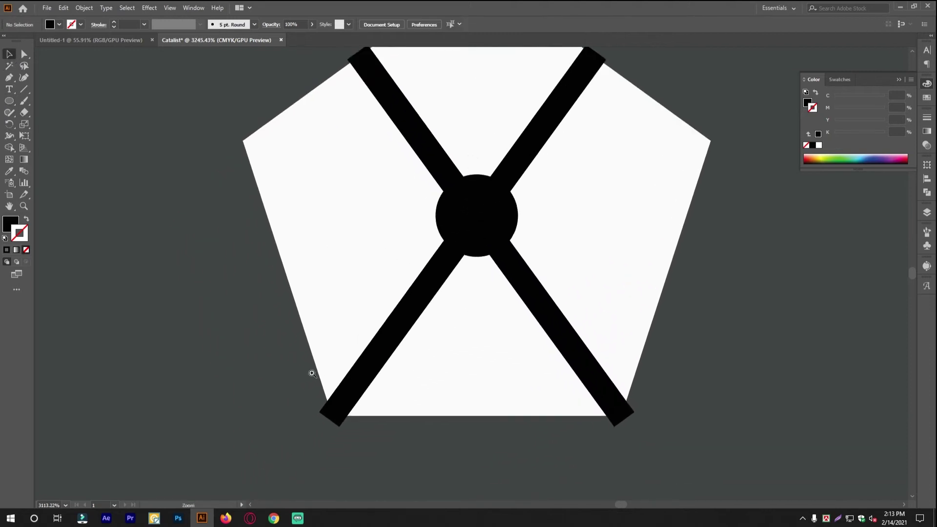
left_click_drag(502, 232, 345, 443)
left_click(438, 479)
scroll(403, 464, "up", 1)
left_click_drag(403, 464, 262, 442)
left_click_drag(177, 403, 532, 399)
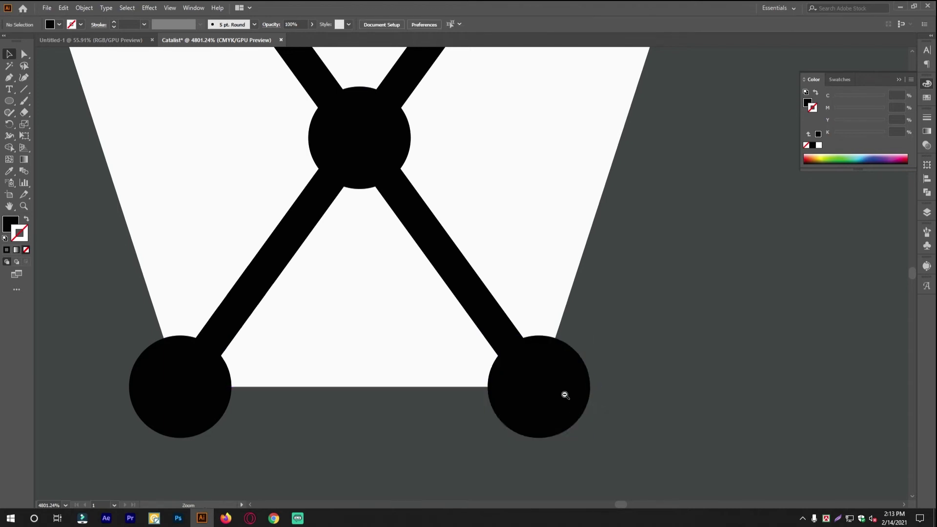
Step: Unite the black lines and circles into one shape, and subtract it from the white pentagon with Minus Front
scroll(573, 416, "down", 4)
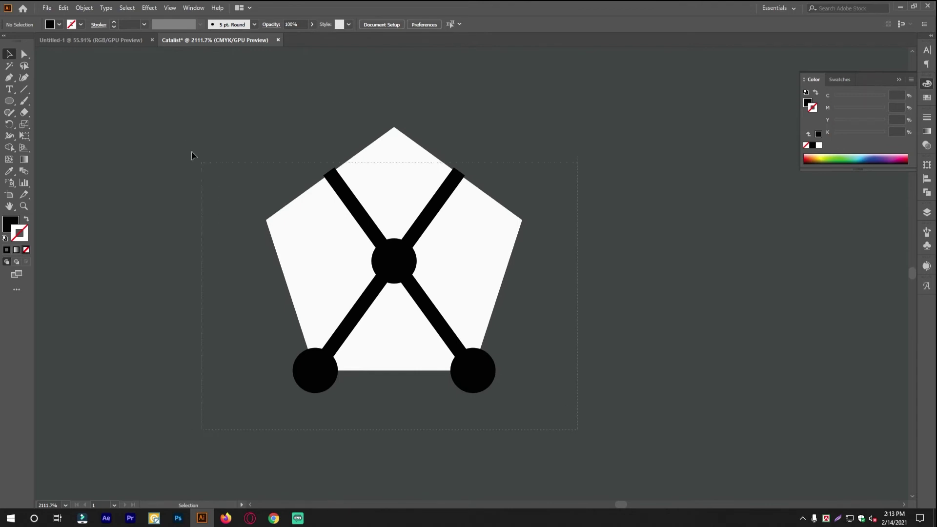
key("ctrl+a")
left_click(475, 281, "shift")
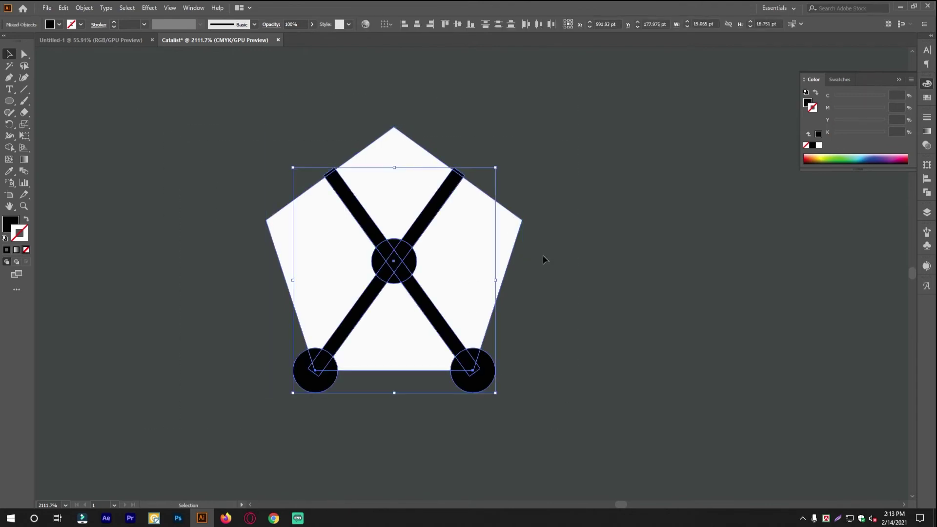
left_click(926, 192)
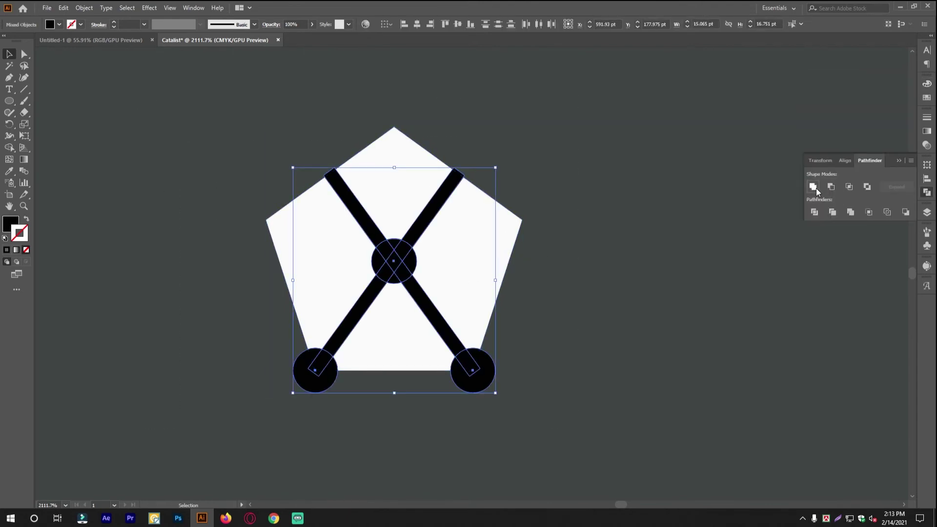
left_click(814, 188)
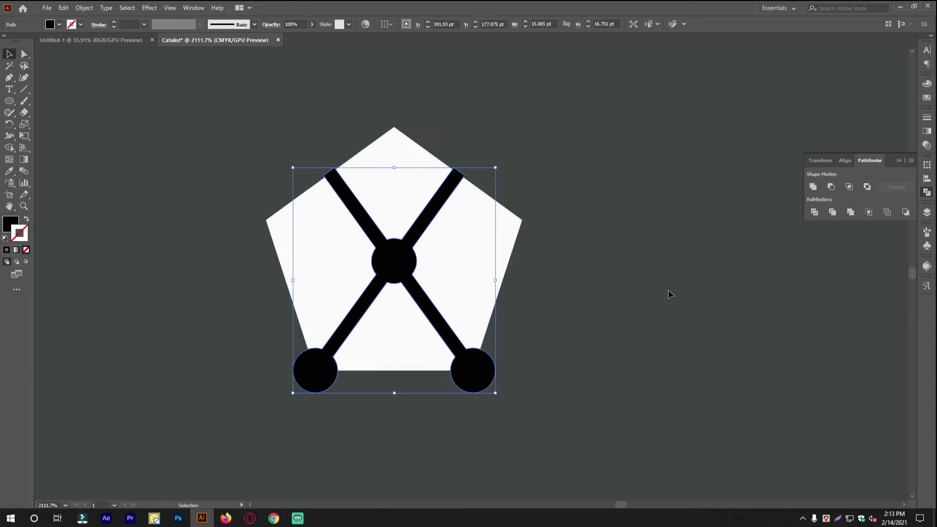
left_click(459, 258, "shift")
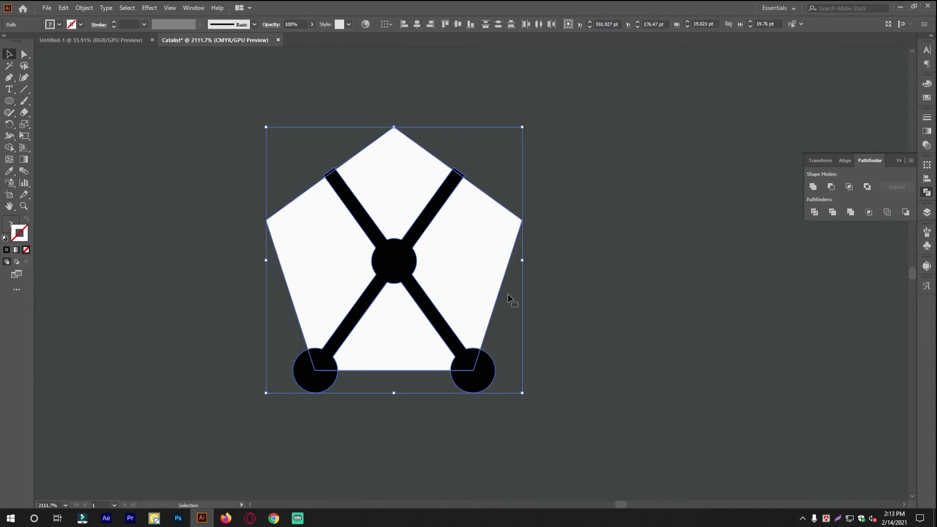
left_click(830, 188)
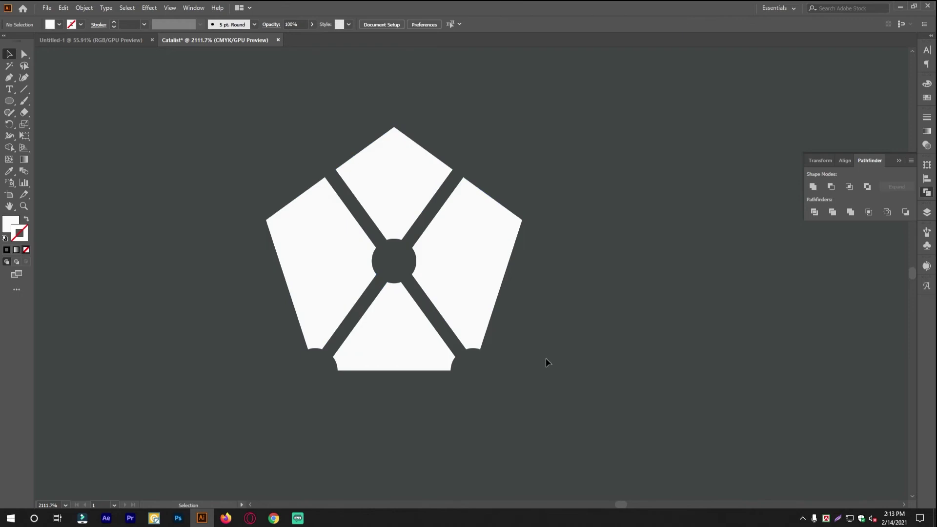
Step: Examine how the original logo's upper and lower pentagon facets are split into two shades
left_click_drag(423, 255, 121, 257)
left_click_drag(301, 232, 547, 259)
left_click_drag(561, 267, 130, 272)
left_click_drag(480, 399, 316, 336)
left_click_drag(341, 336, 393, 379)
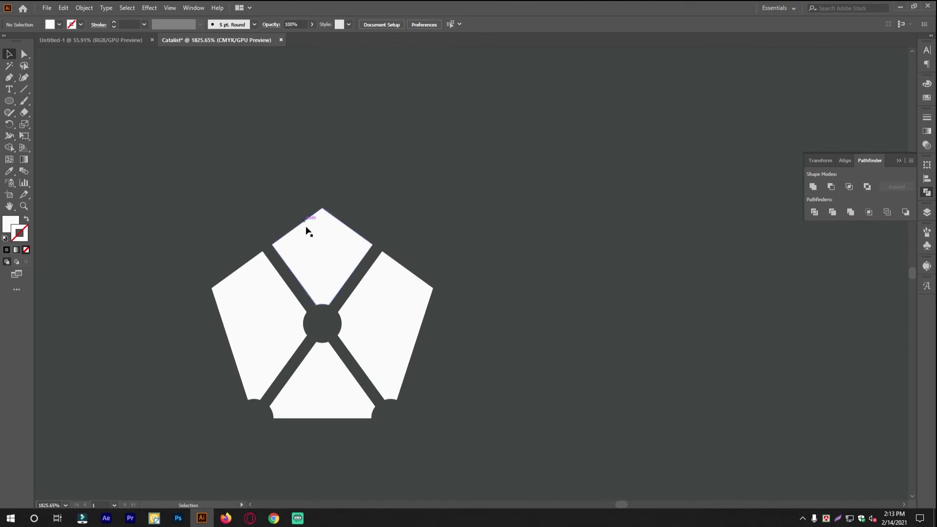
left_click_drag(163, 295, 115, 294)
left_click_drag(146, 295, 547, 307)
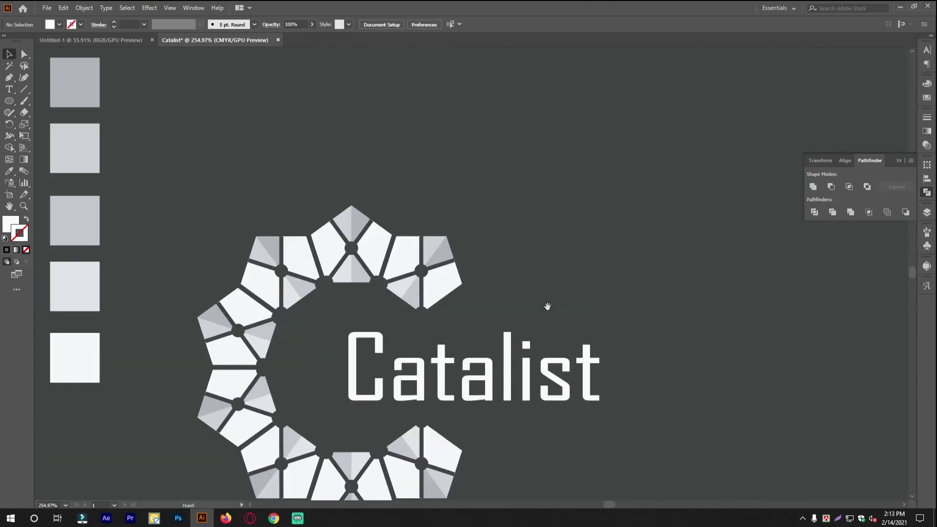
left_click_drag(321, 215, 486, 268)
left_click_drag(434, 250, 225, 262)
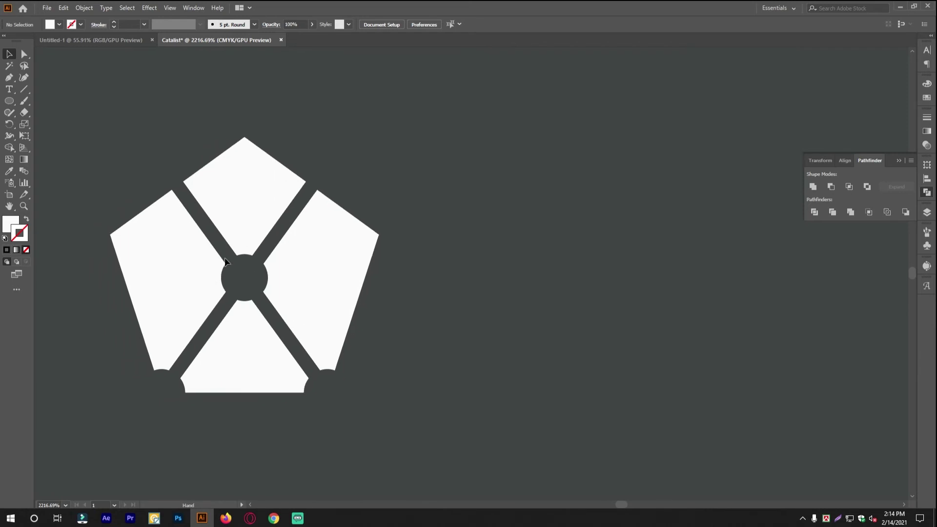
Step: Draw a vertical line about 25.88 pt long through the pentagon's centre, with a black stroke and no fill
left_click(8, 77)
left_click_drag(244, 96, 244, 461)
left_click(9, 65)
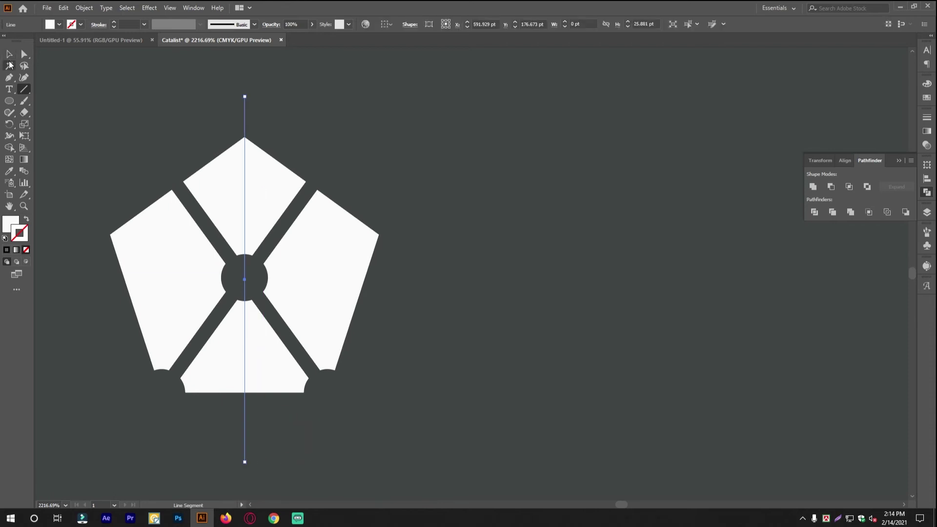
left_click(5, 238)
left_click(26, 250)
left_click(209, 111)
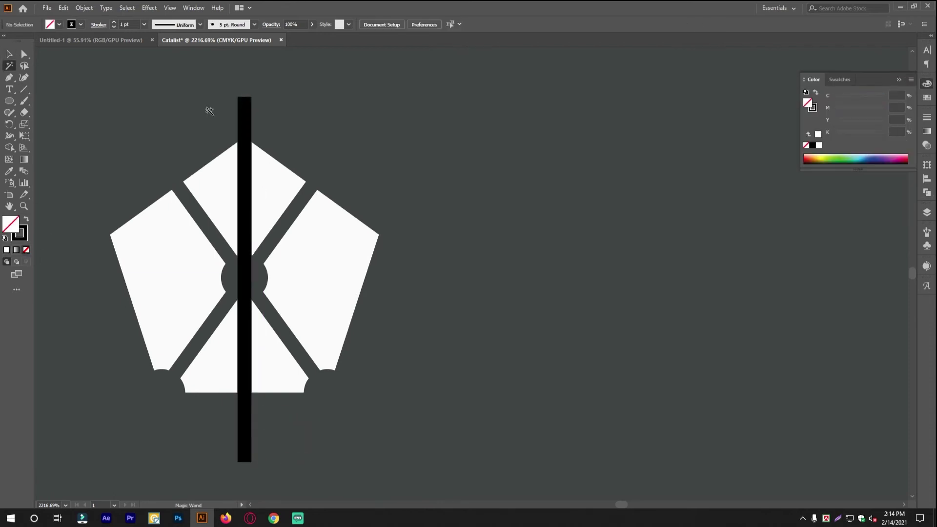
Step: Divide the pentagon pieces along the vertical line with the Pathfinder, and ungroup the result
left_click(10, 53)
key("ctrl+a")
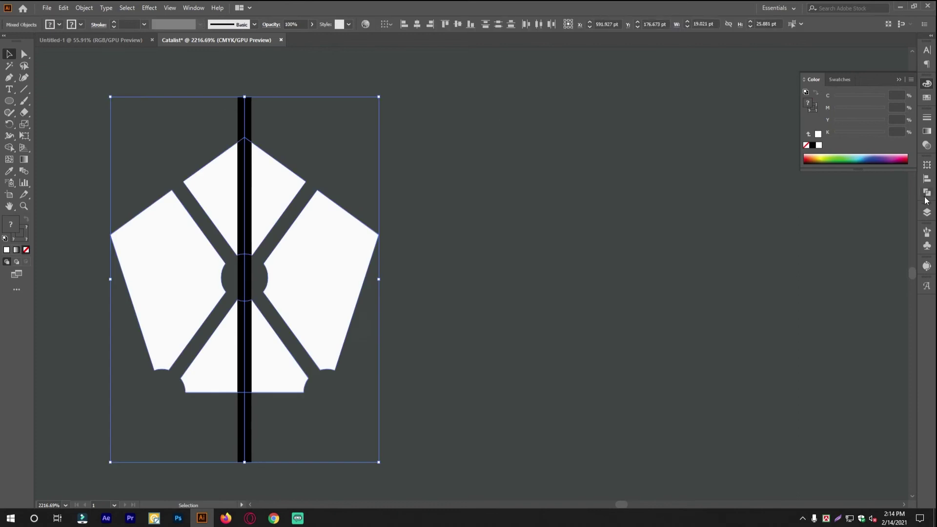
left_click(923, 195)
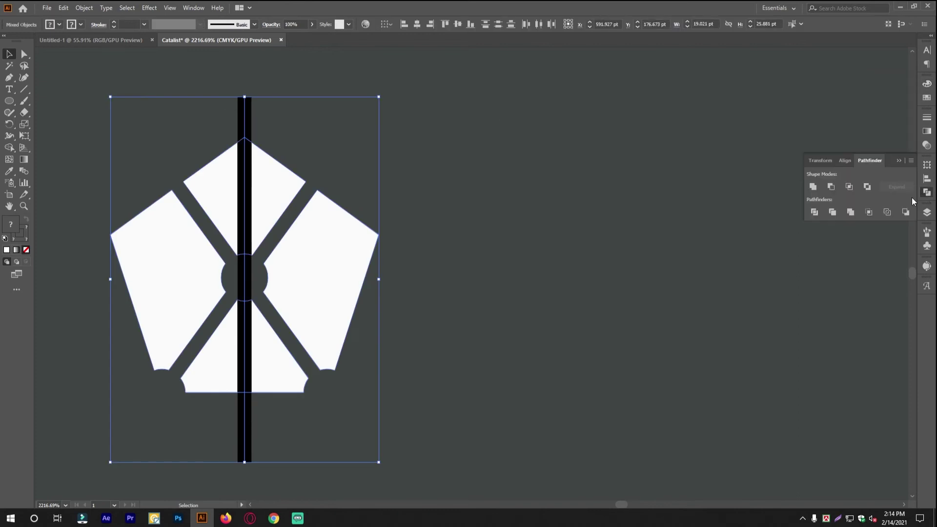
left_click(818, 215)
right_click(335, 190)
left_click(414, 274)
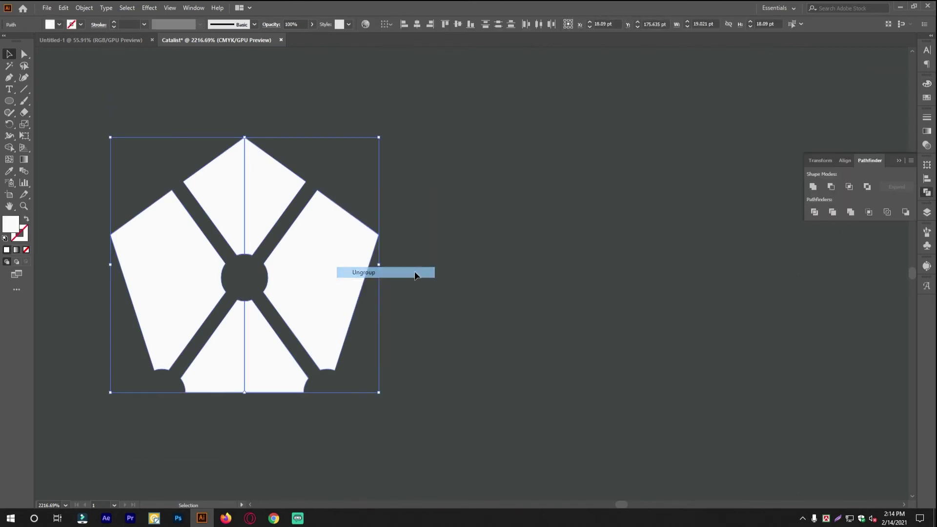
Step: Move the divided pentagon beside the grey colour swatches
scroll(424, 271, "down", 10)
left_click_drag(521, 279, 273, 205)
left_click(341, 219)
Step: Scale down the column of five grey colour swatches beside the pentagon
scroll(349, 223, "up", 5)
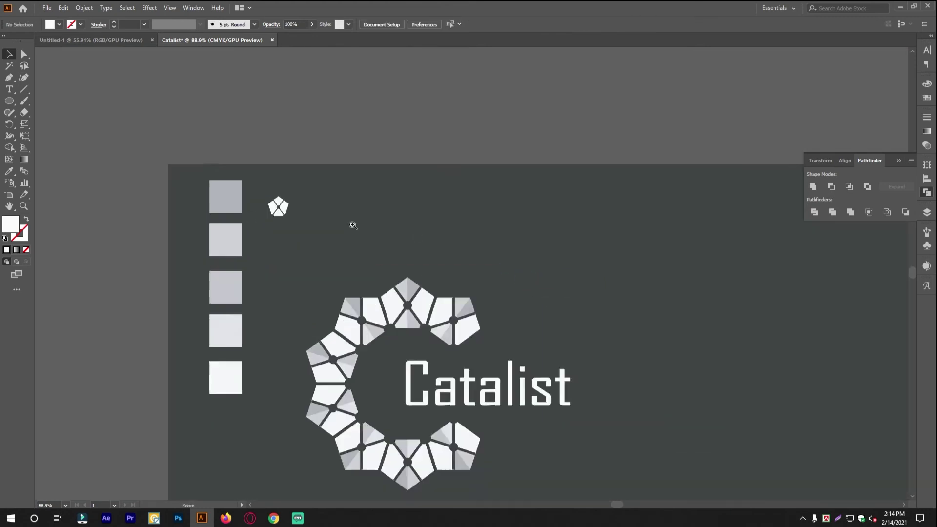
scroll(350, 184, "down", 2)
scroll(414, 129, "up", 1)
scroll(429, 126, "up", 1)
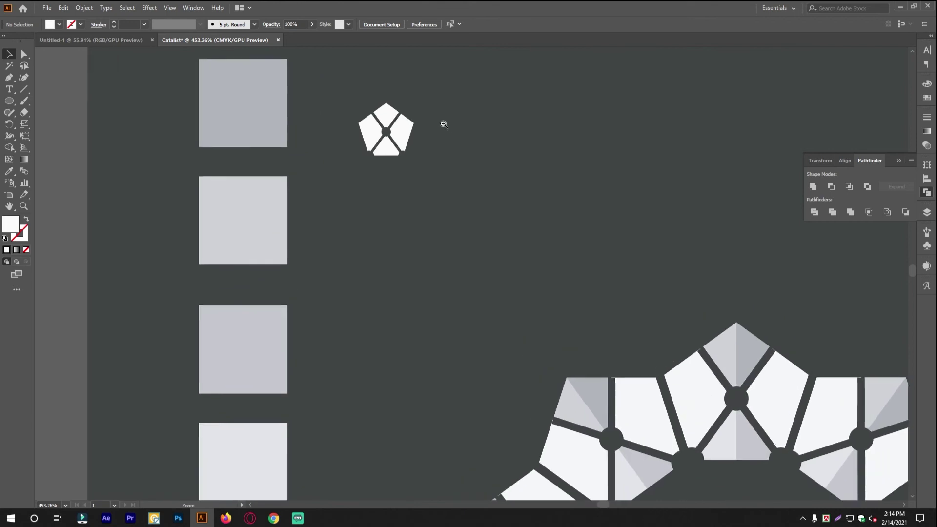
scroll(372, 116, "down", 2)
left_click_drag(163, 70, 318, 226)
left_click(402, 157)
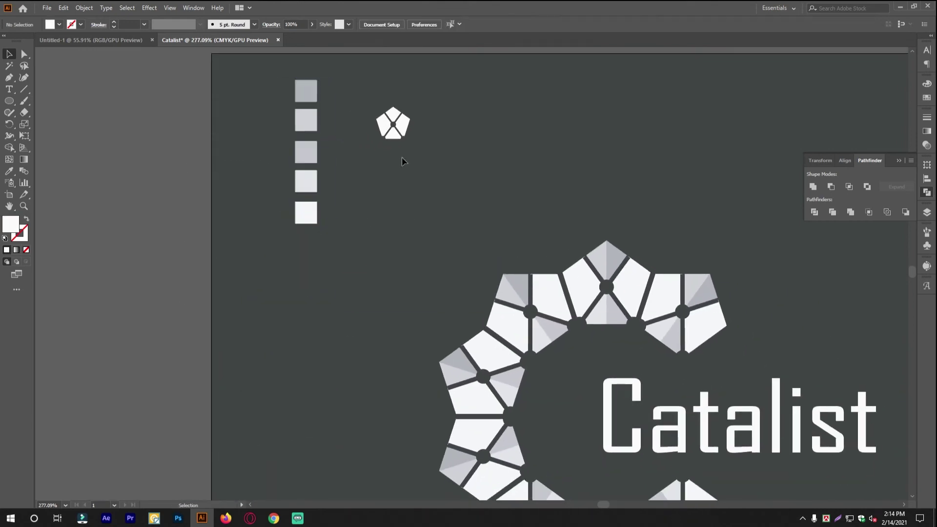
Step: Fill the pentagon's upper-right facet with the first swatch's dark grey and its lower-right facet with the second swatch's colour
scroll(375, 92, "up", 5)
scroll(469, 237, "down", 2)
scroll(467, 234, "up", 1)
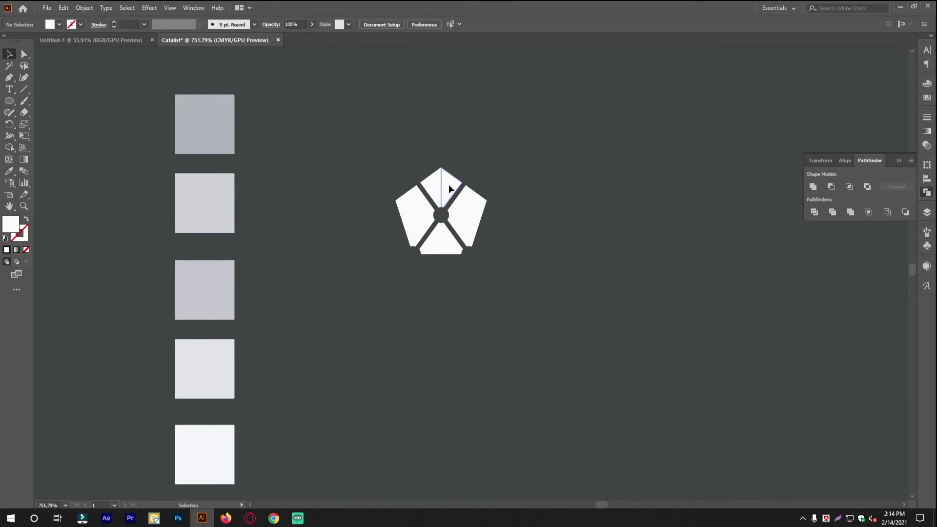
left_click(450, 189)
left_click(9, 170)
left_click(218, 118)
left_click(9, 53)
left_click(446, 248)
left_click(8, 170)
left_click(182, 186)
left_click(9, 52)
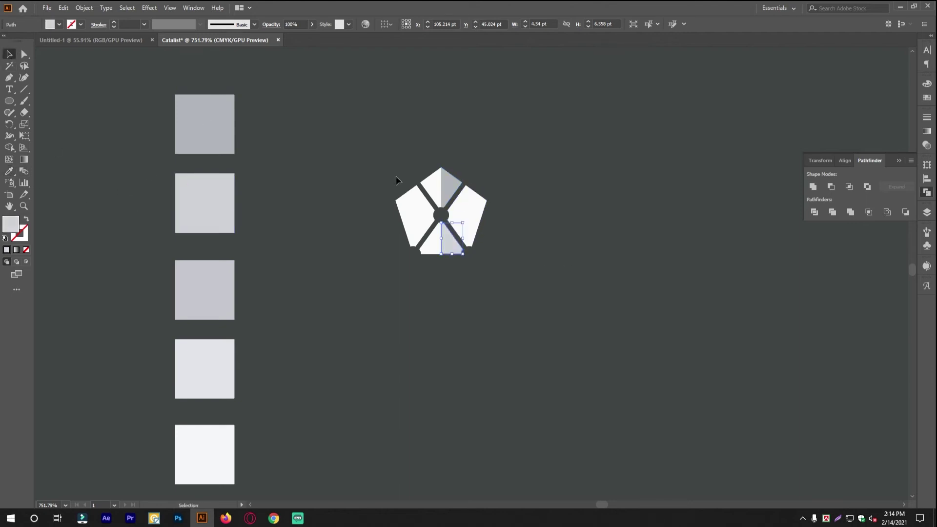
Step: Fill the pentagon's upper-left facet with the third swatch's colour and its lower-left facet with the fourth swatch's colour
left_click(439, 186)
left_click(8, 170)
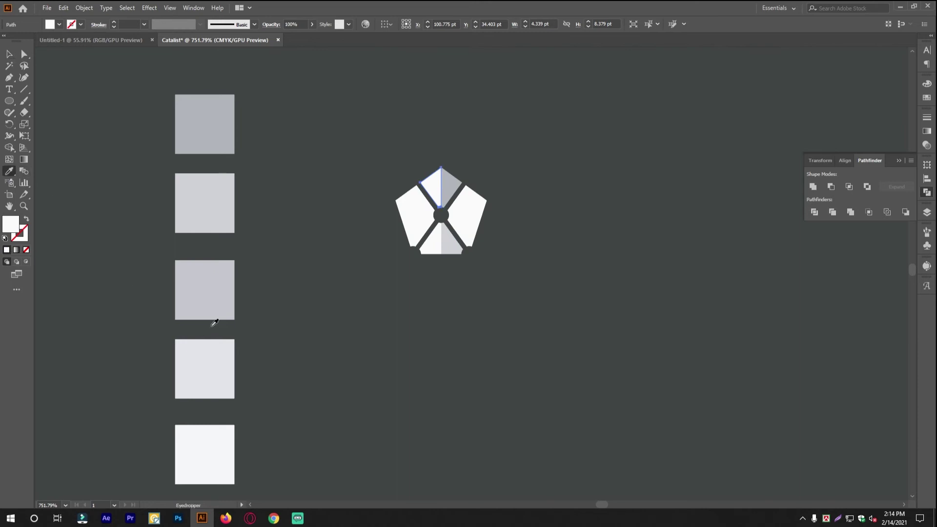
left_click(213, 313)
left_click(9, 53)
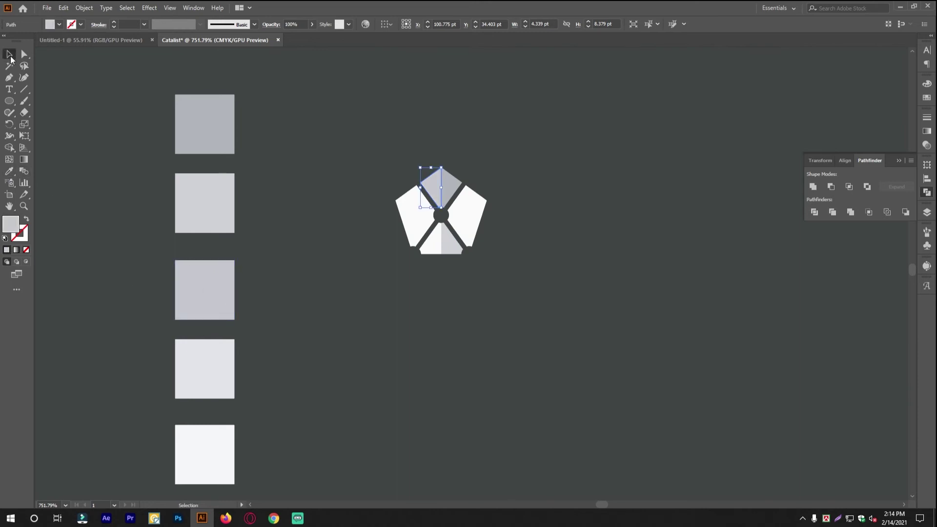
left_click(434, 251)
left_click(9, 171)
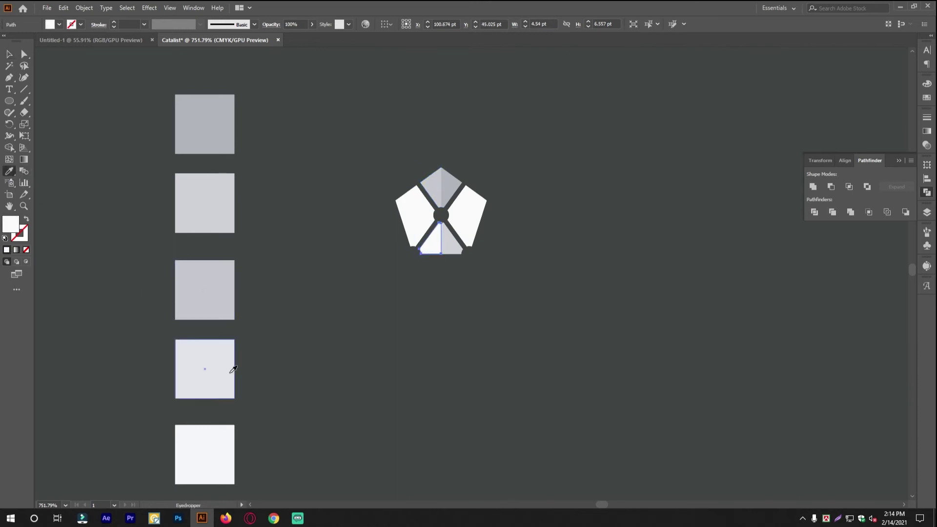
left_click(215, 367)
left_click(9, 53)
Step: Fill both large side facets of the pentagon with the fifth swatch's near-white colour
left_click(461, 209)
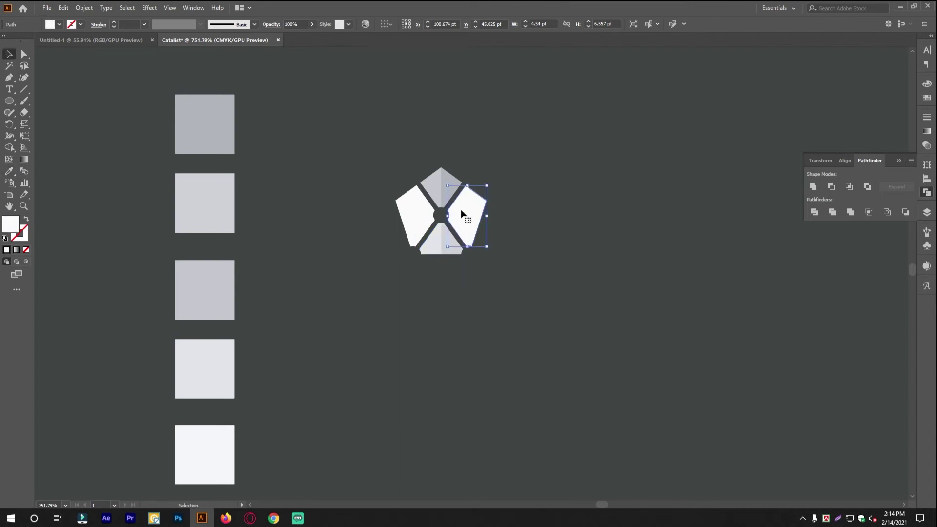
left_click(420, 209, "shift")
left_click(8, 171)
left_click(220, 451)
left_click(9, 54)
Step: Move the whole shaded pentagon to the empty area beside the Catalist logo
left_click_drag(401, 221, 268, 247)
left_click_drag(116, 172, 224, 279)
left_click_drag(478, 259, 354, 273)
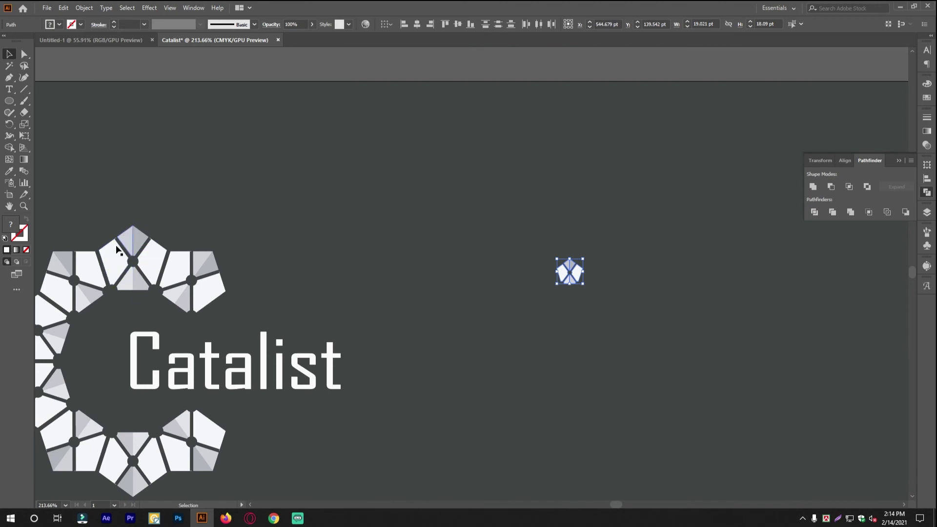
Step: Move the shaded pentagon farther right of the Catalist logo and group its facets
scroll(247, 278, "left", 3)
scroll(247, 278, "down", 1)
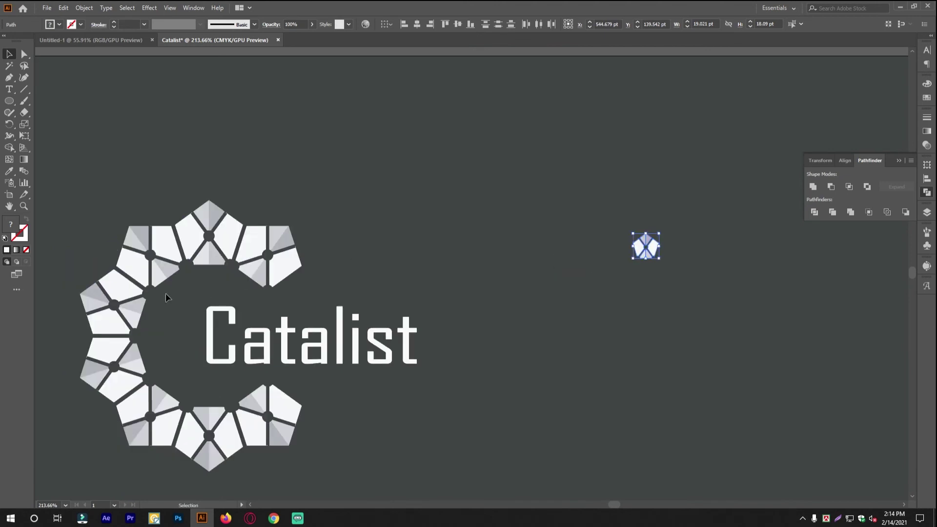
scroll(220, 303, "right", 8)
scroll(554, 266, "up", 5)
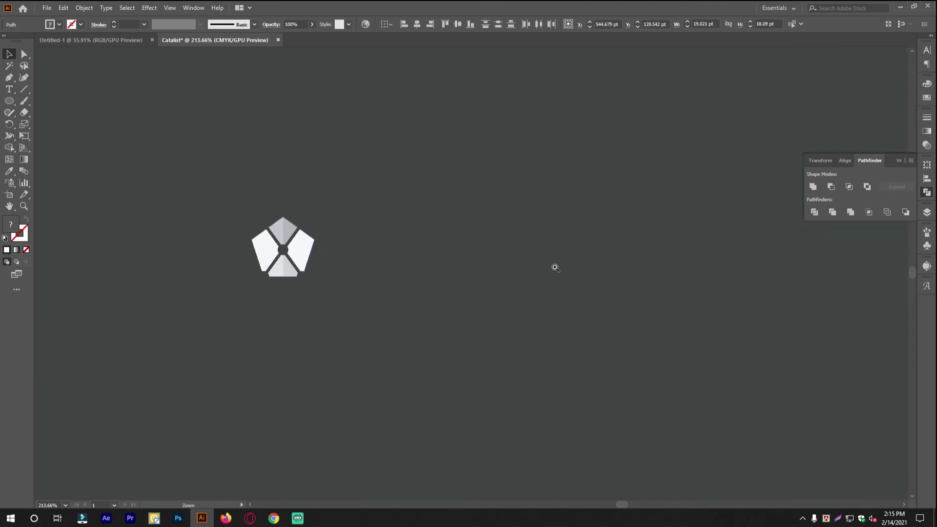
scroll(594, 281, "left", 9)
left_click(594, 282)
scroll(594, 282, "up", 5)
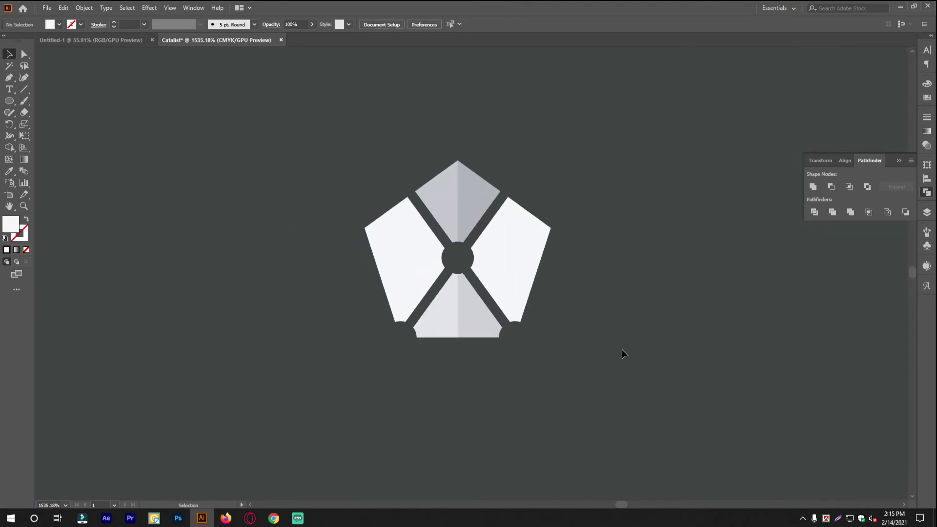
key("ctrl+a")
key("ctrl+shift+b")
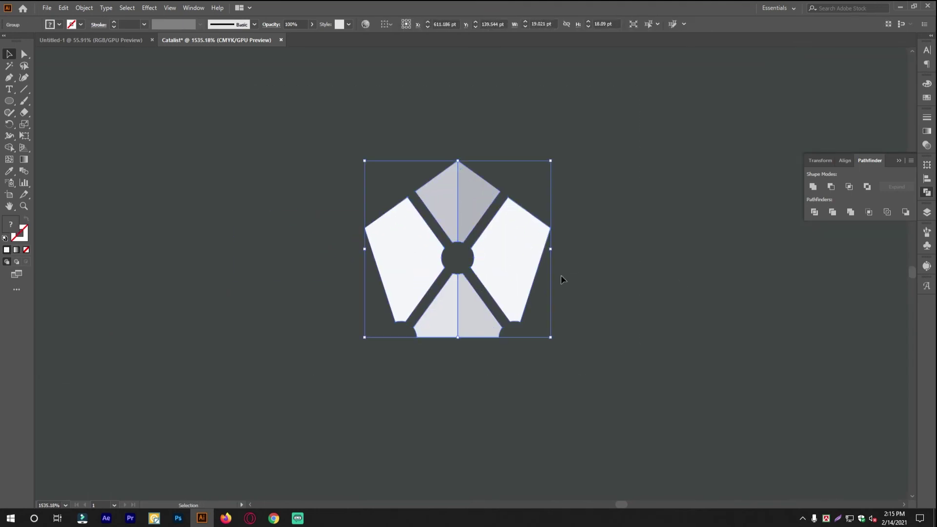
left_click(560, 276)
Step: Draw a vertical line 20 pt long at 90° near the pentagon's base, with no fill and a black 1 pt stroke
left_click(23, 90)
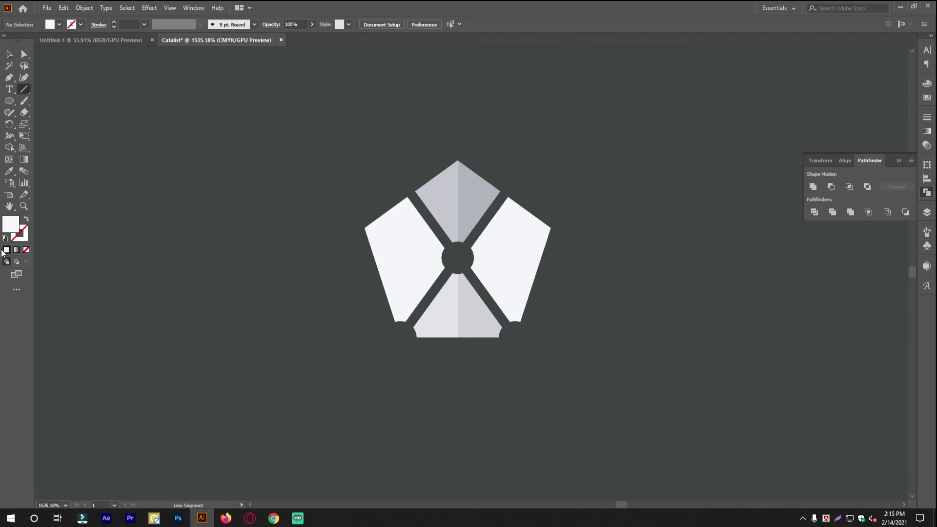
left_click(6, 238)
left_click(26, 250)
scroll(293, 312, "down", 3)
scroll(292, 312, "right", 3)
left_click(366, 313)
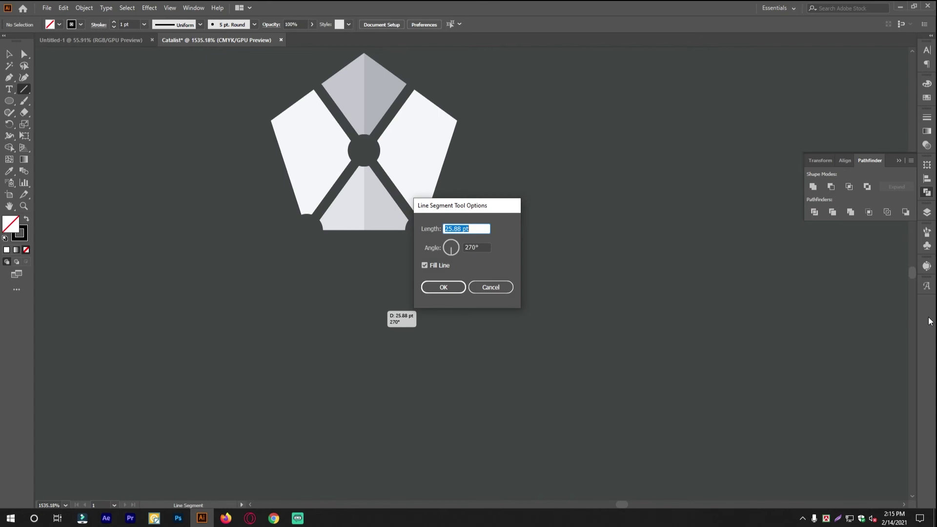
type("2")
key("Tab")
type("80")
key("BackSpace")
key("BackSpace")
type("90")
left_click(443, 288)
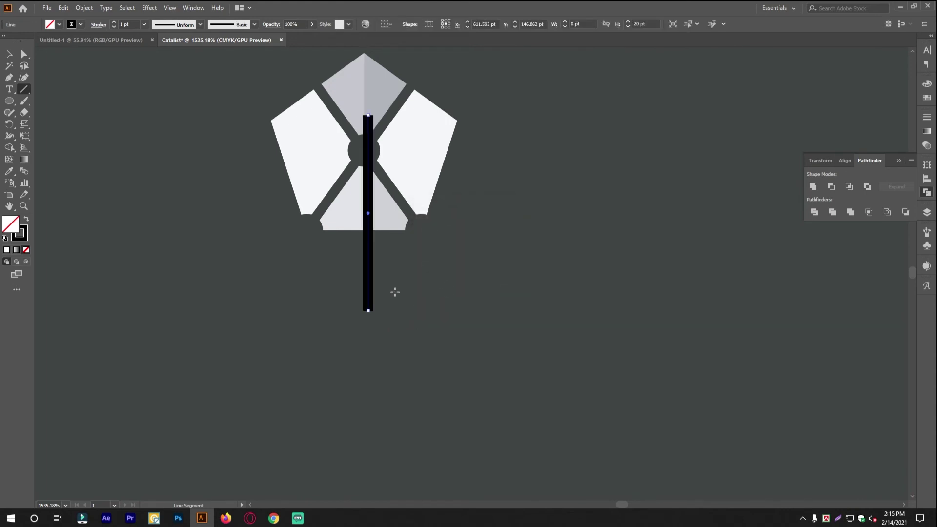
Step: Move the black line so its upper end meets the midpoint of the pentagon's bottom edge
left_click(8, 55)
scroll(525, 235, "up", 1)
left_click(525, 235)
left_click_drag(423, 141, 430, 297)
scroll(441, 274, "up", 3)
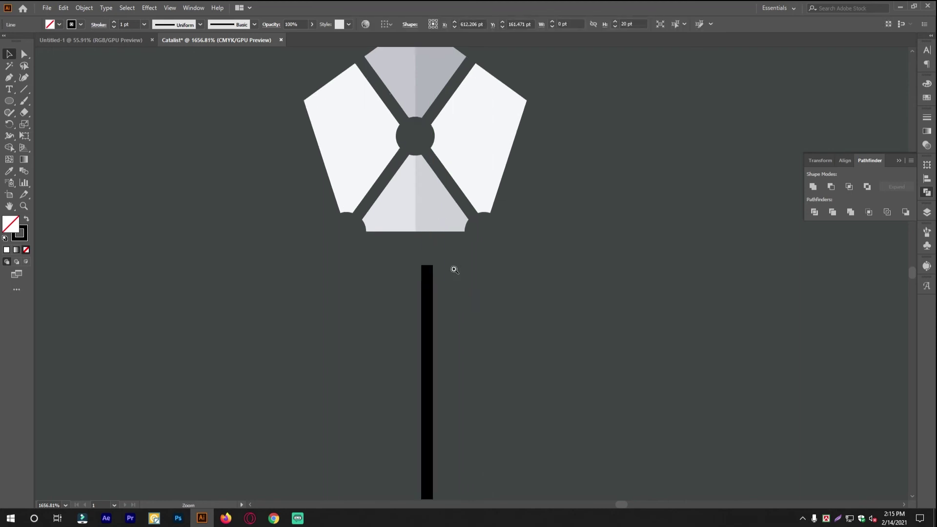
left_click(466, 286)
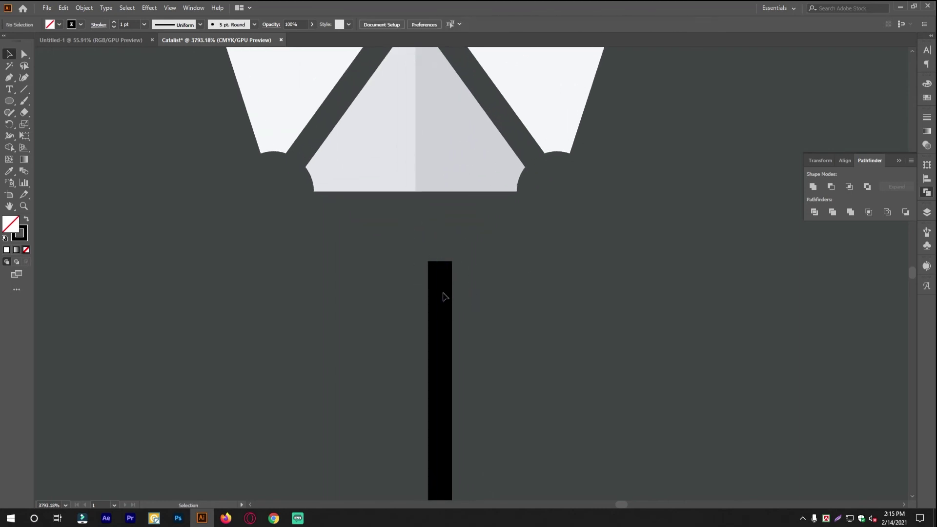
left_click_drag(442, 299, 414, 220)
left_click_drag(446, 182, 483, 309)
left_click(471, 328, "alt")
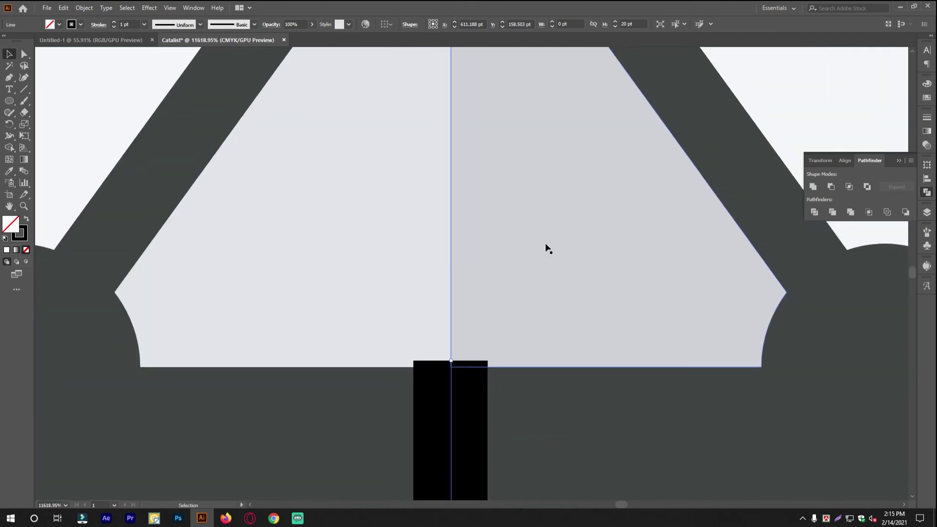
scroll(491, 374, "down", 1)
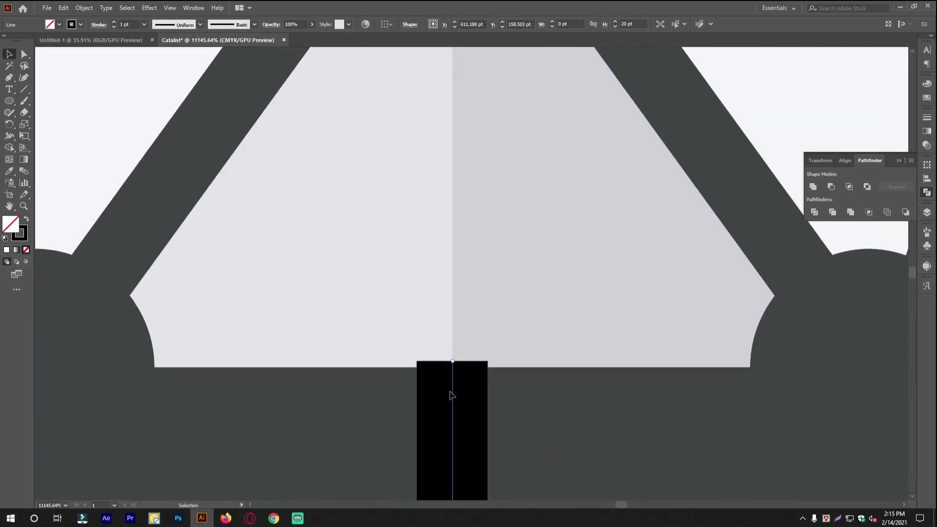
left_click_drag(453, 394, 461, 360)
scroll(452, 435, "up", 2)
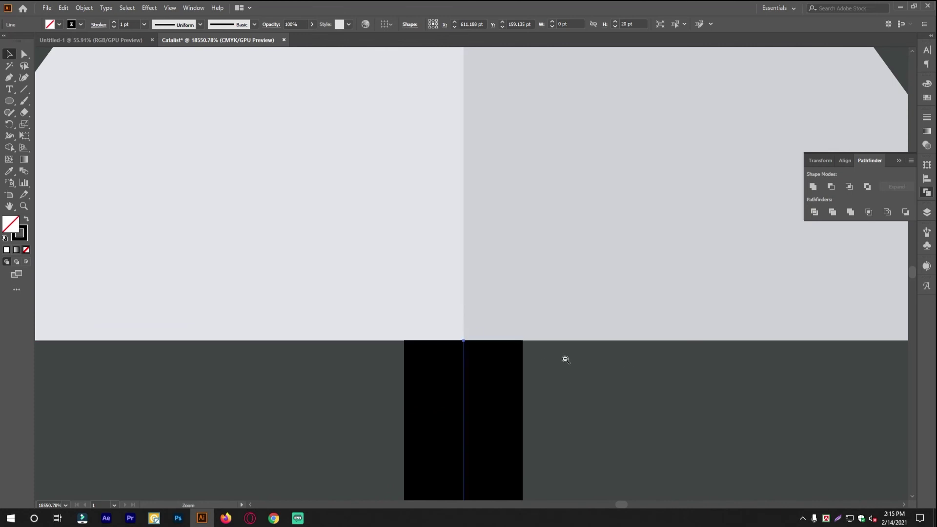
key("ctrl+0")
left_click(546, 414)
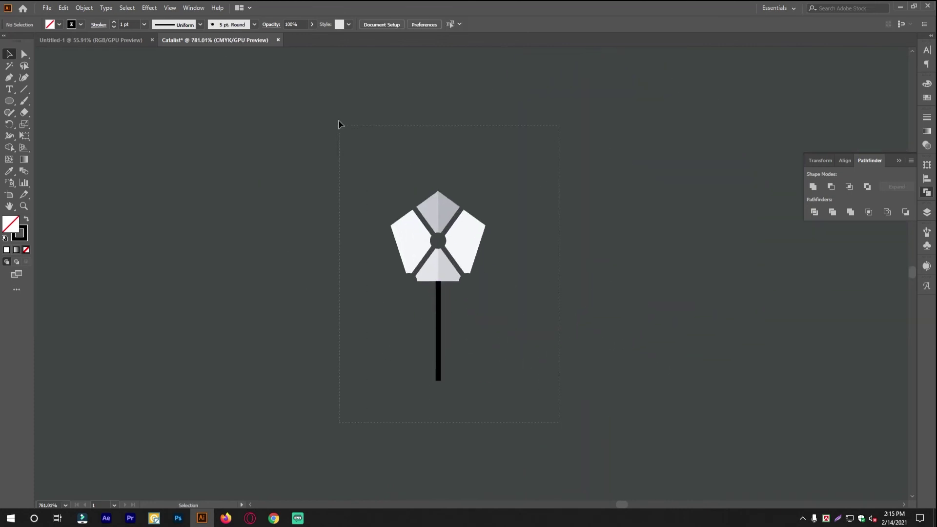
Step: Make a copy of the pentagon and line rotated counterclockwise by about 36° around the line's lower end
key("ctrl+a")
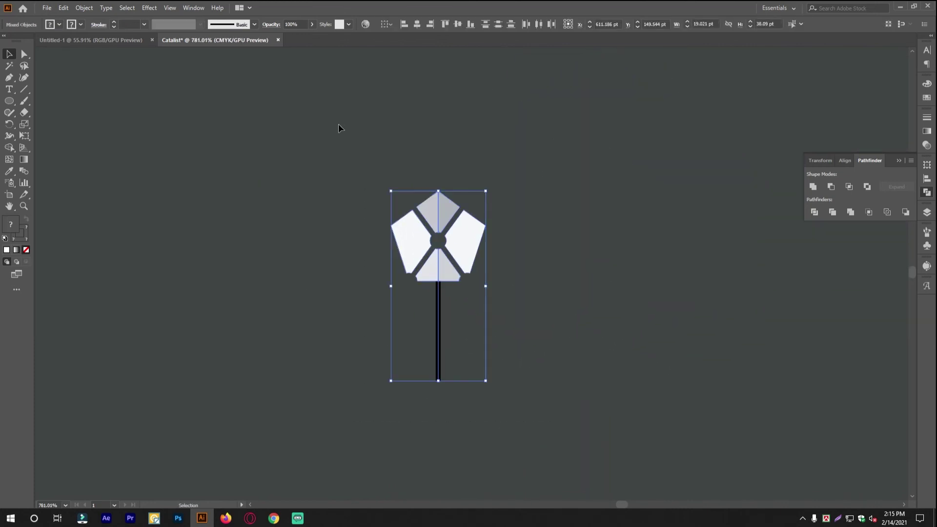
left_click(8, 126)
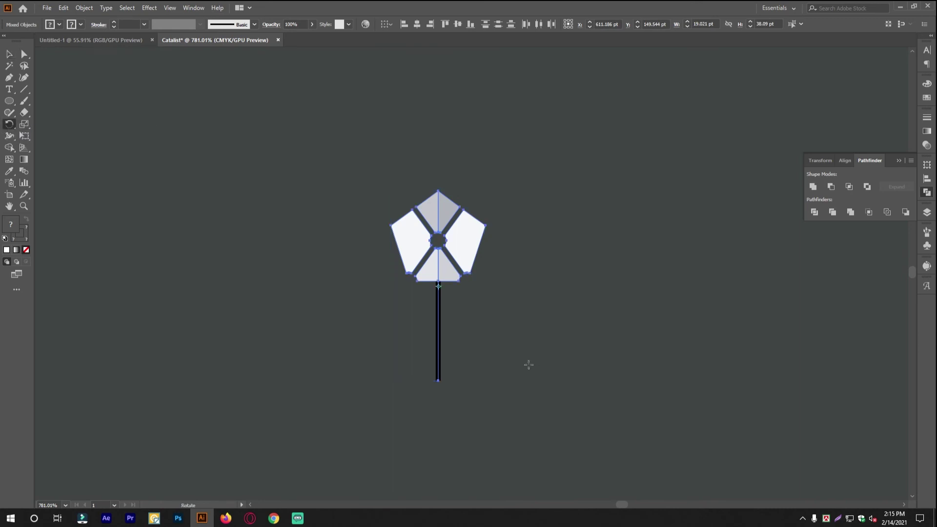
scroll(426, 313, "up", 3)
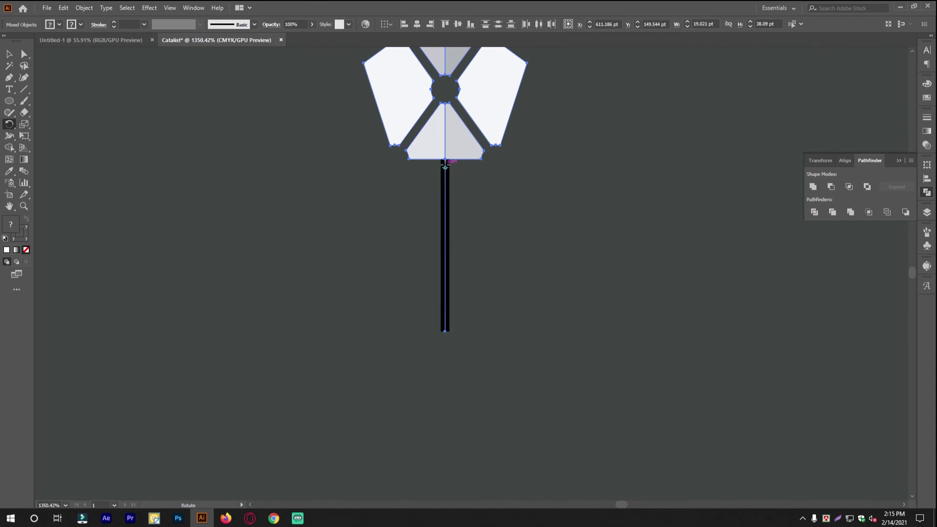
left_click(445, 167)
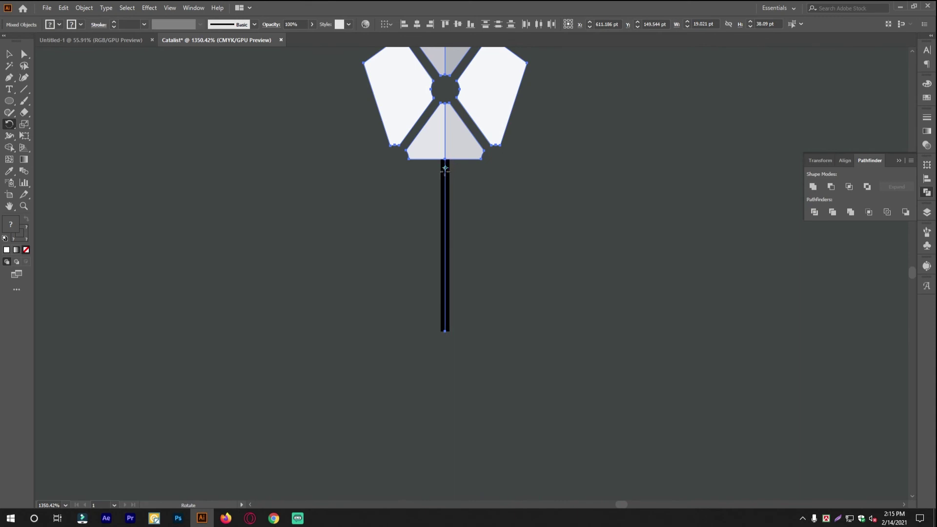
left_click(445, 332)
scroll(449, 312, "down", 3)
scroll(456, 192, "up", 2)
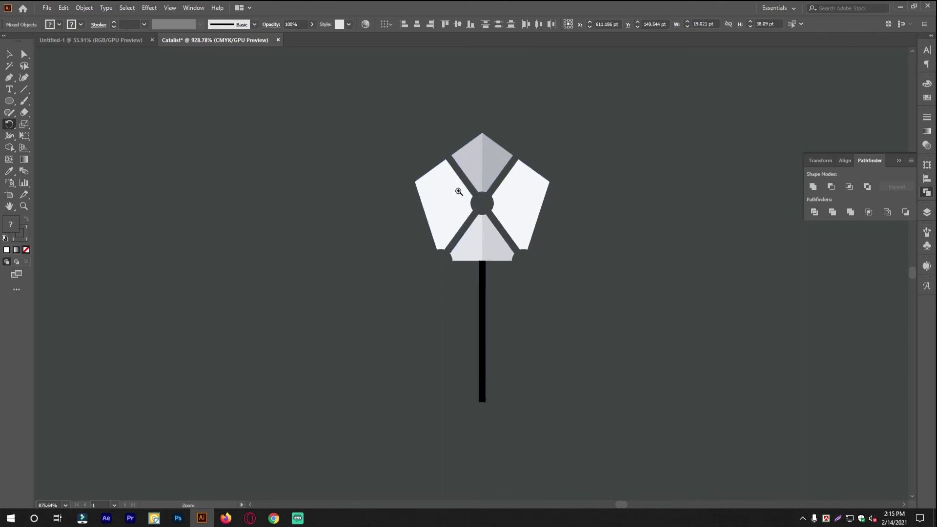
left_click_drag(501, 245, 384, 249)
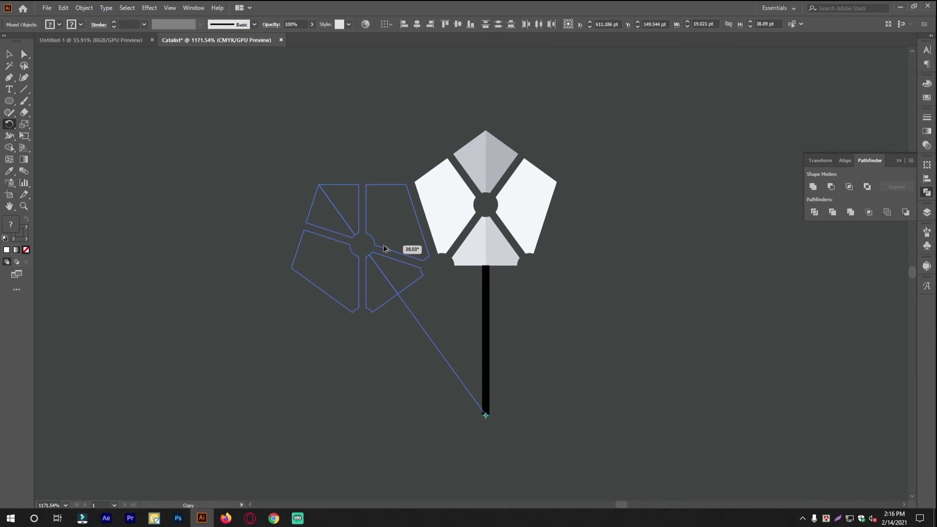
left_click_drag(385, 249, 384, 250)
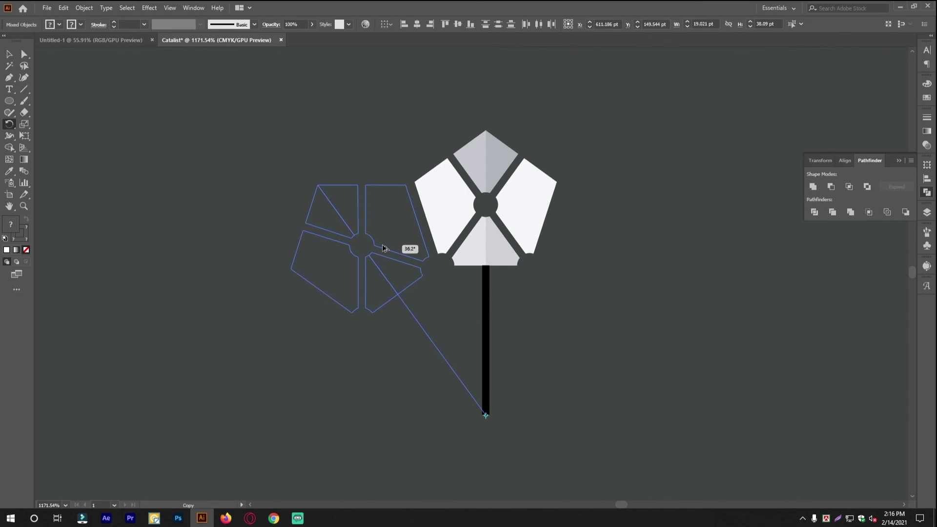
left_click_drag(383, 248, 441, 341)
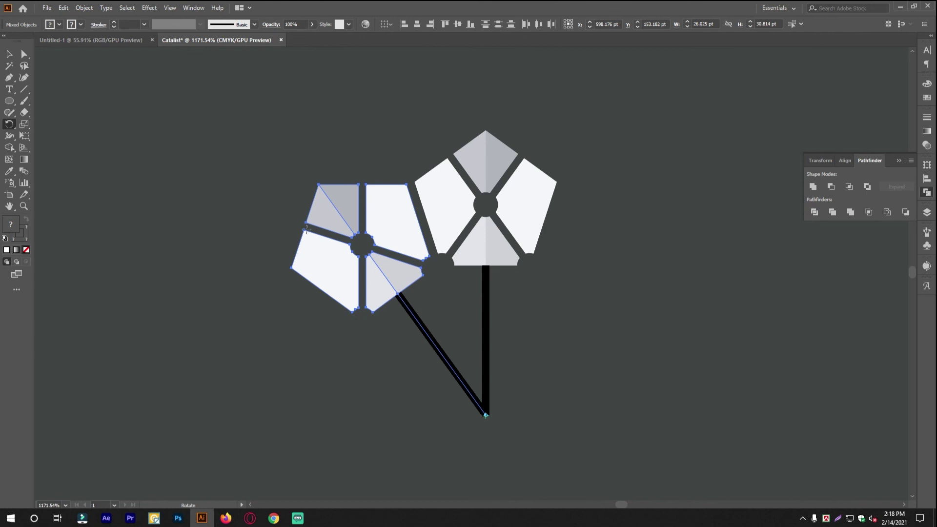
Step: Repeat the rotated copy eight more times to complete a full ring of ten pentagons
scroll(539, 273, "down", 2)
key("ctrl+d")
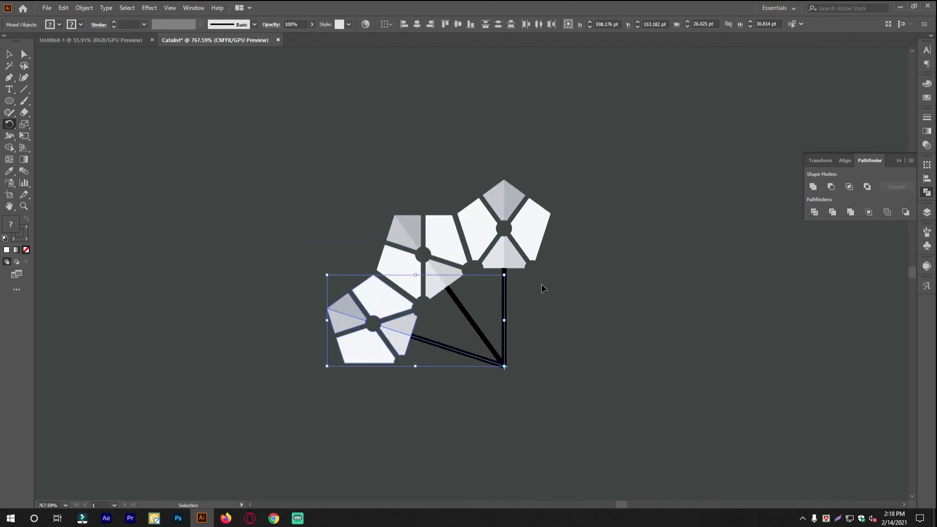
key("ctrl+d")
key("ctrl+d")
key("ctrl+d")
key("ctrl+d")
key("ctrl+d")
key("ctrl+d")
key("ctrl+d")
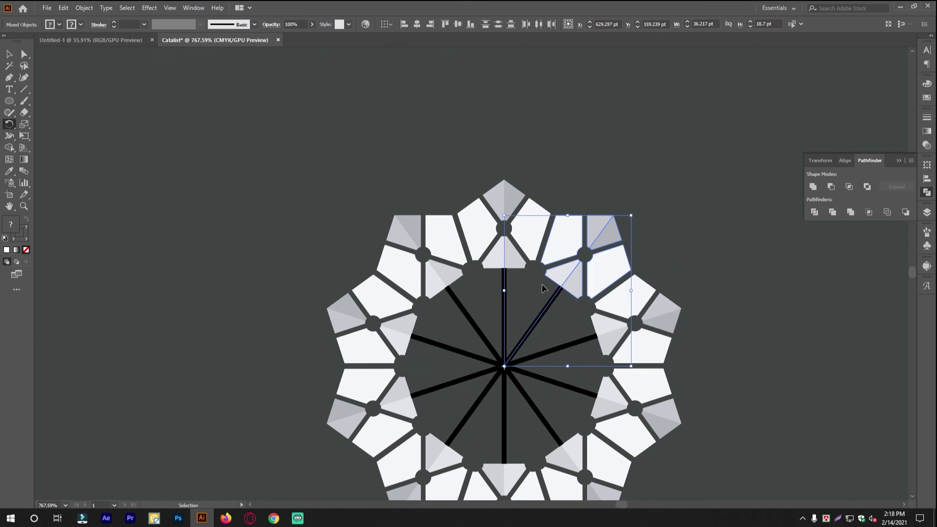
left_click_drag(260, 285, 223, 238)
scroll(222, 238, "down", 1)
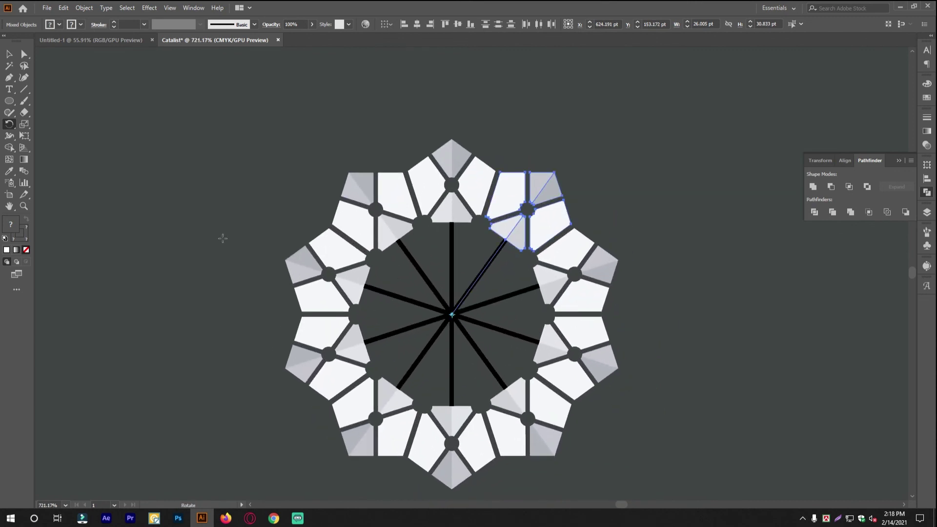
Step: Delete all the black guide lines inside the pentagon ring
left_click(6, 54)
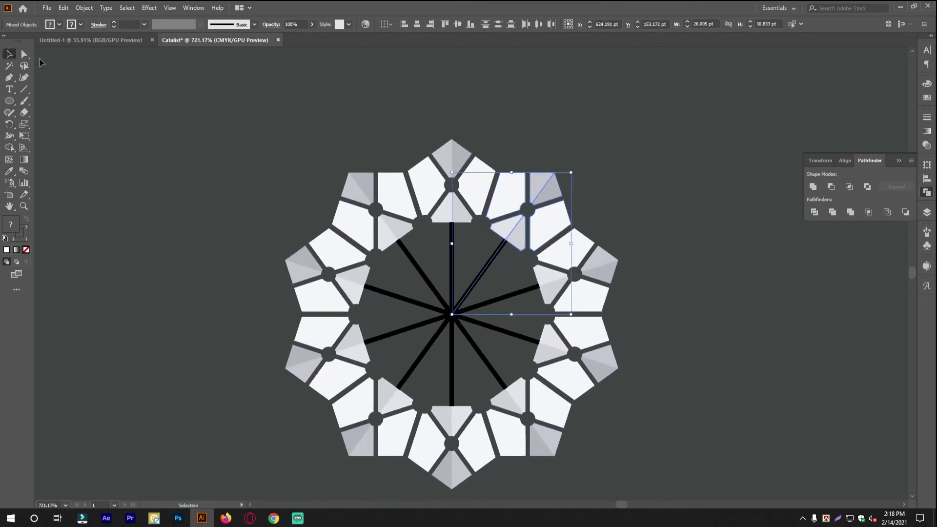
left_click(460, 275)
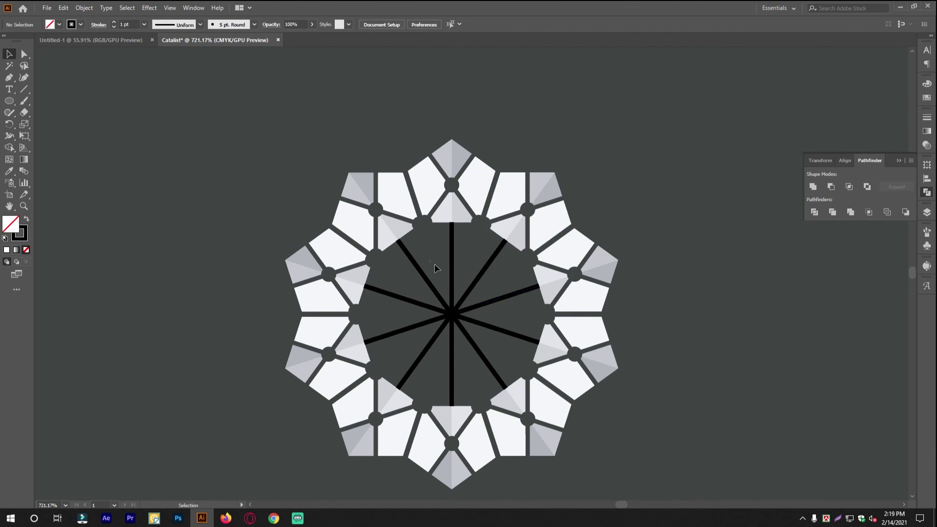
left_click(480, 351)
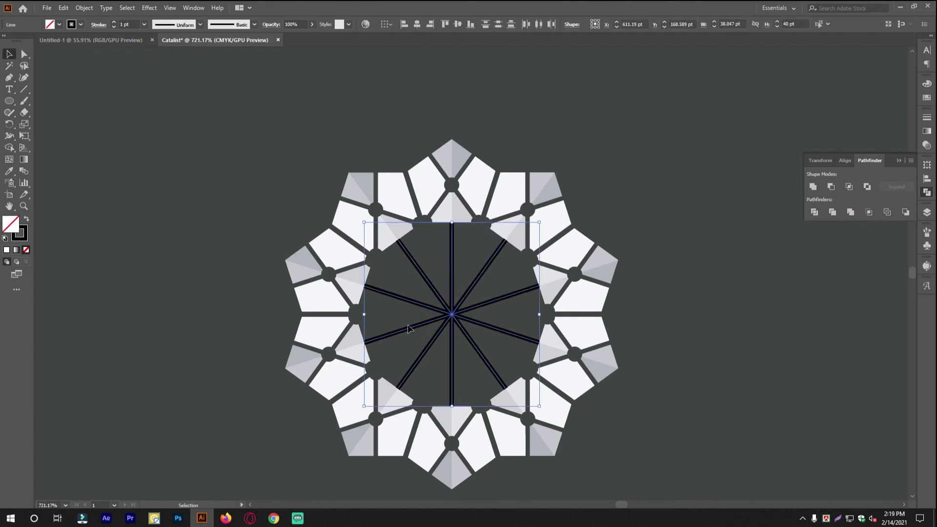
key("Delete")
Step: Delete the two pentagons on the ring's right side to open it into a C shape
scroll(475, 301, "up", 1)
left_click_drag(652, 326, 512, 295)
left_click_drag(510, 385, 457, 197)
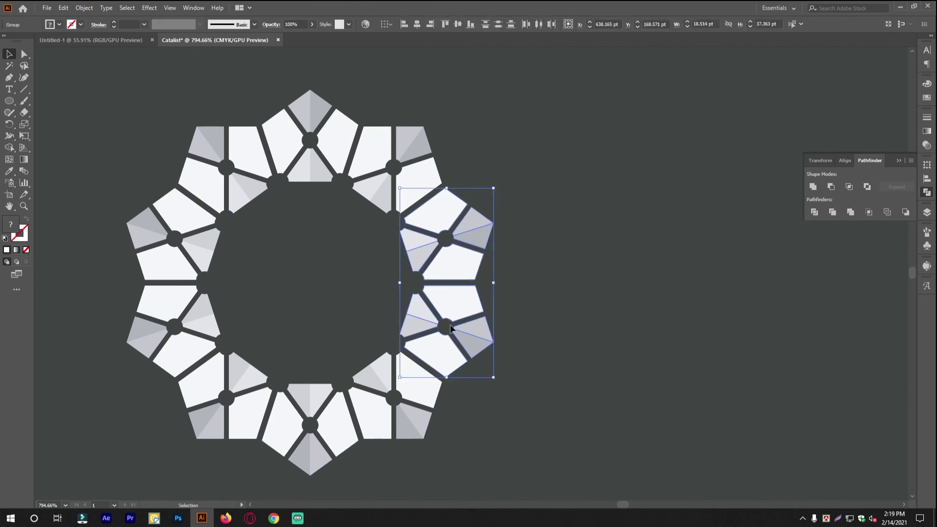
key("Delete")
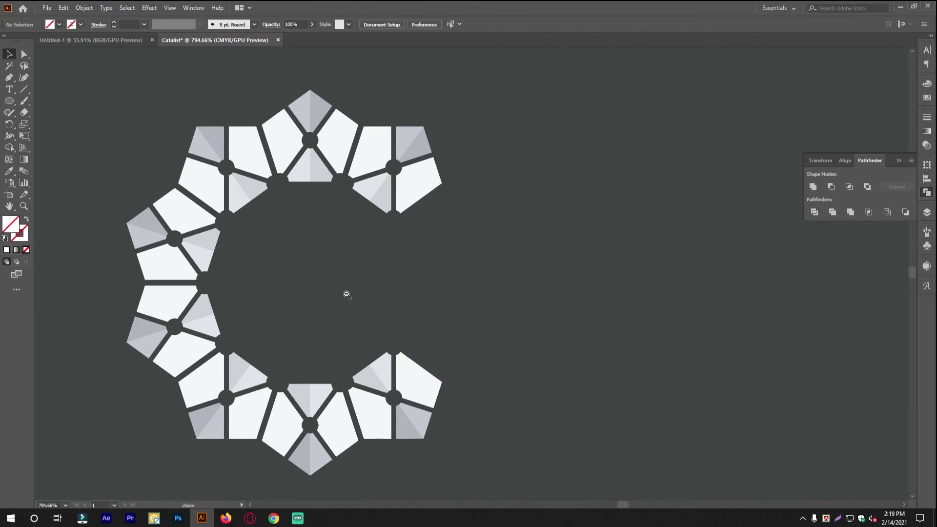
Step: Scale the C-shaped emblem up to about 167.5 × 205 pt and place it beside the original Catalist logo
scroll(347, 295, "down", 5)
left_click_drag(365, 269, 516, 371)
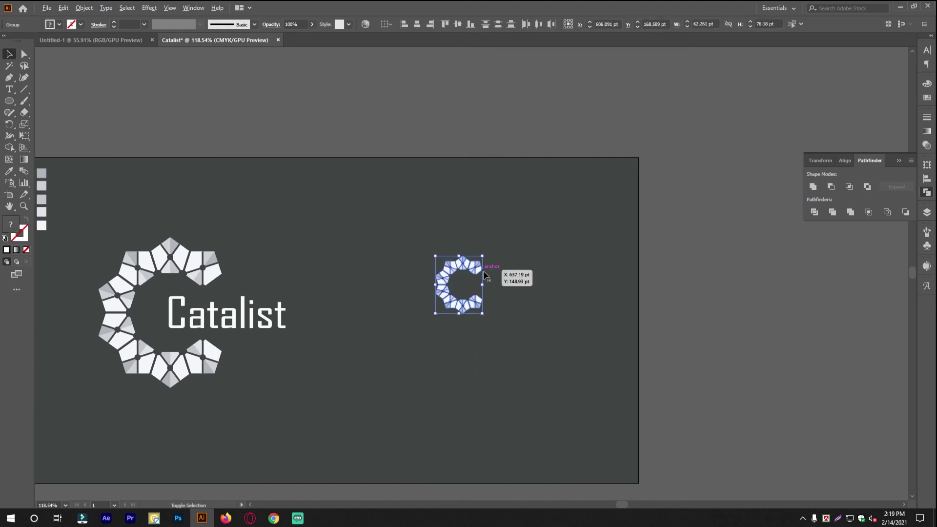
left_click_drag(482, 257, 436, 252)
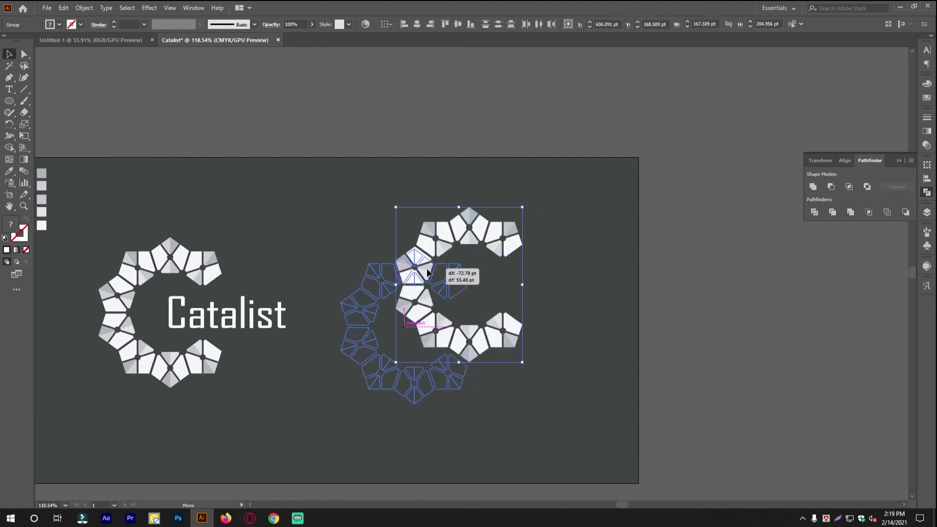
left_click(385, 321)
Step: Place a copy of the "Catalist" text inside the new C emblem and check its character settings
left_click_drag(234, 319, 463, 311)
left_click(927, 49)
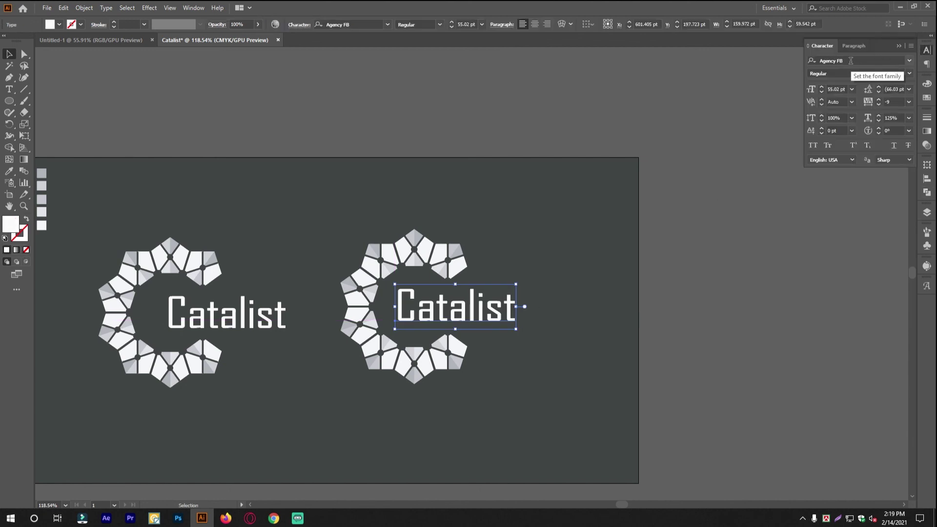
left_click(925, 52)
left_click(665, 243)
left_click_drag(438, 284, 653, 252)
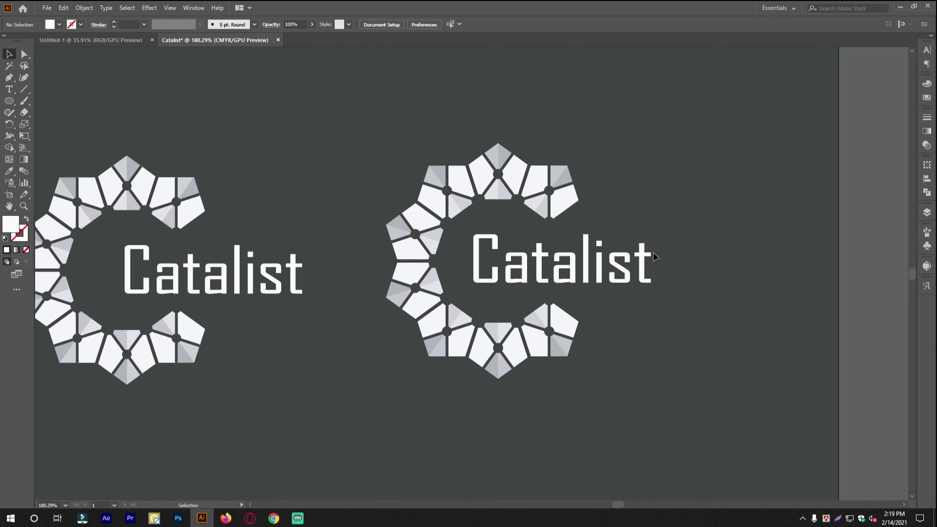